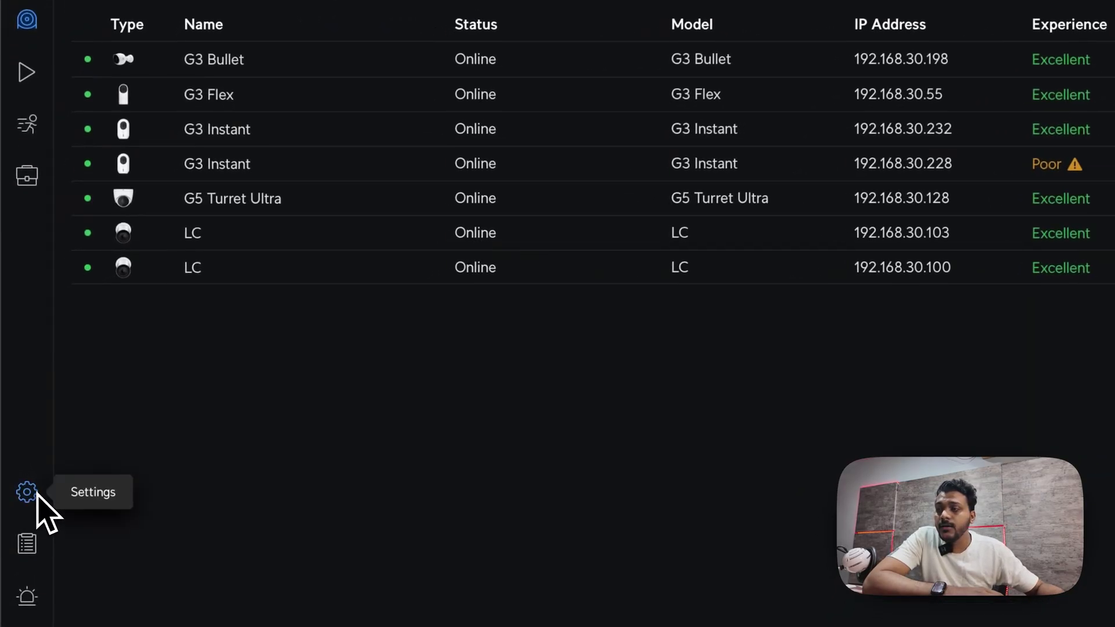
Open Protect settings to show each camera's recording schedule and version 5.1.57
{"action": "left_click", "coordinate": [37, 494]}
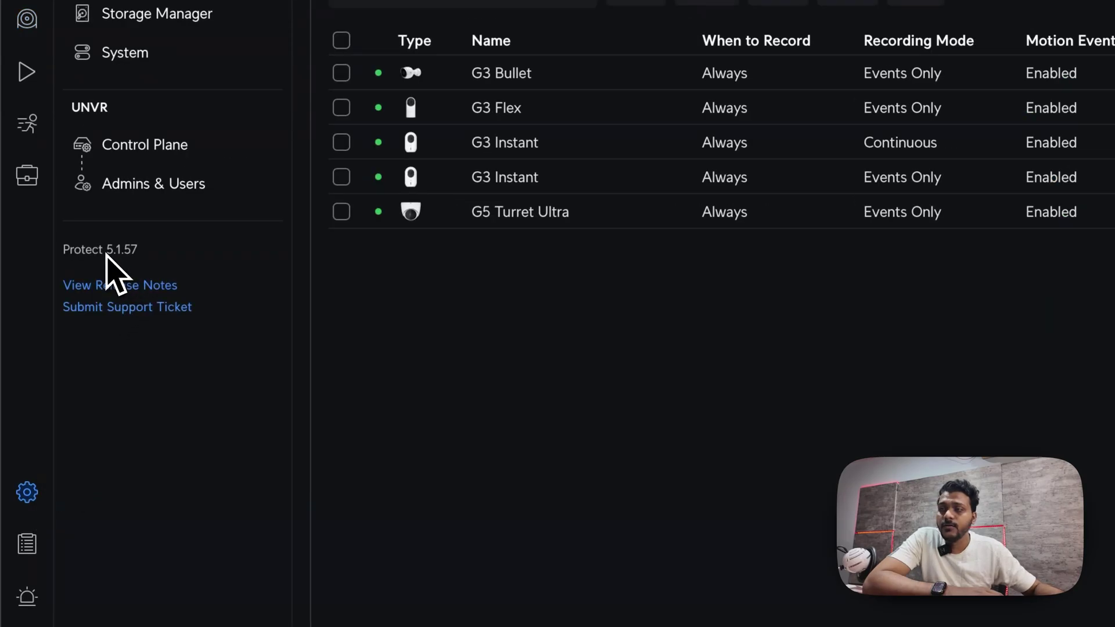
Read the Protect 5.1.57 release notes in a new tab, then go back to the Settings tab
{"action": "left_click", "coordinate": [116, 284]}
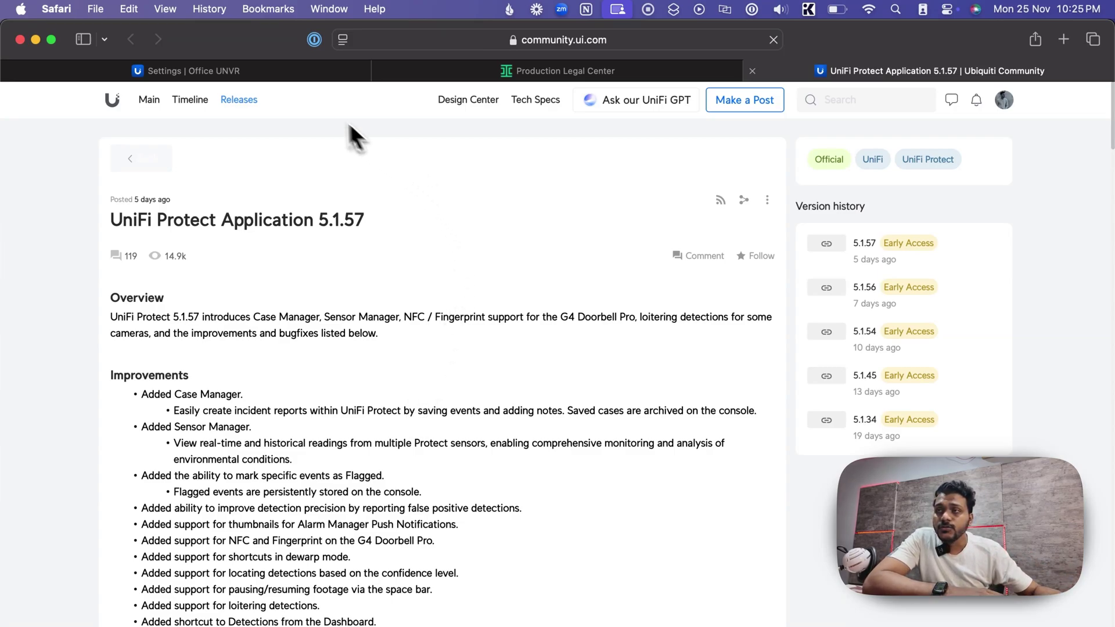
{"action": "left_click", "coordinate": [272, 72]}
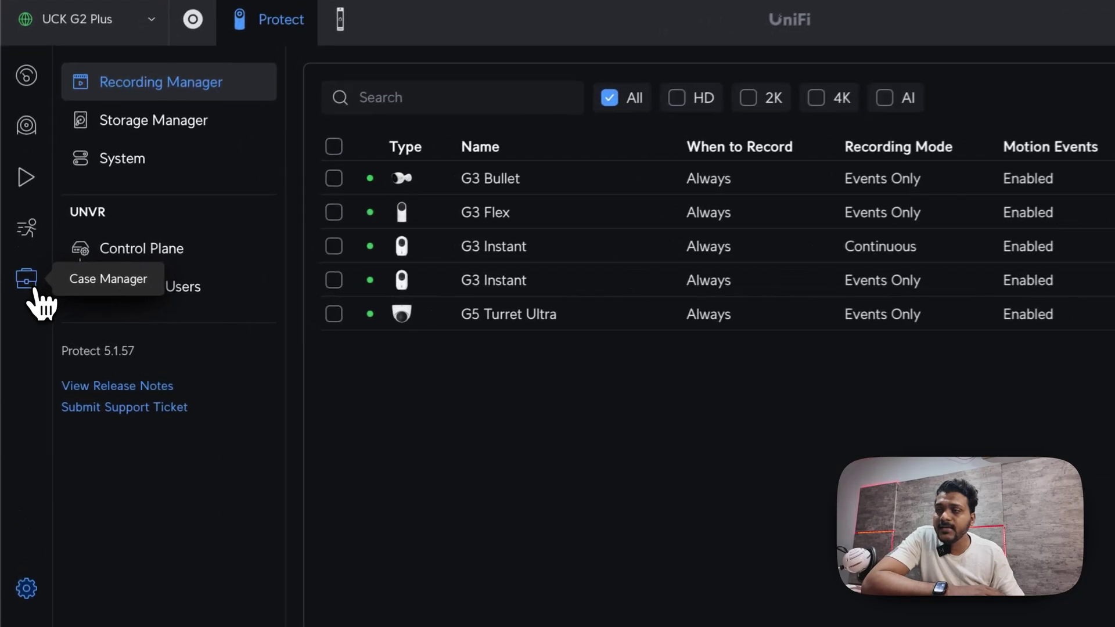
Open New Case 002 in Case Manager and start editing its Clearing note
{"action": "left_click", "coordinate": [34, 290]}
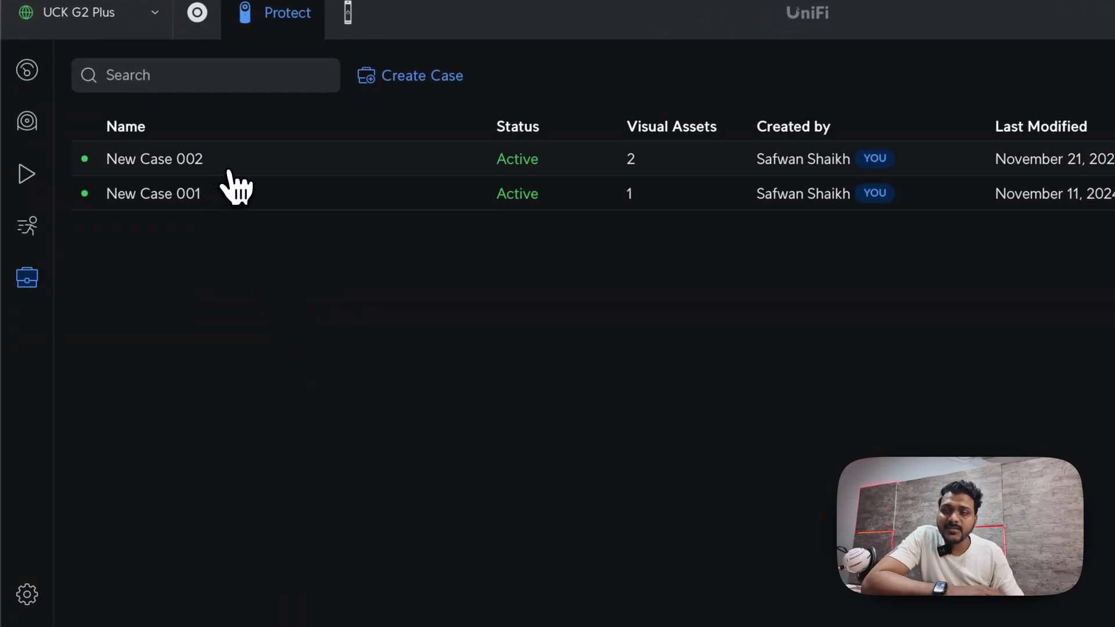
{"action": "left_click", "coordinate": [253, 170]}
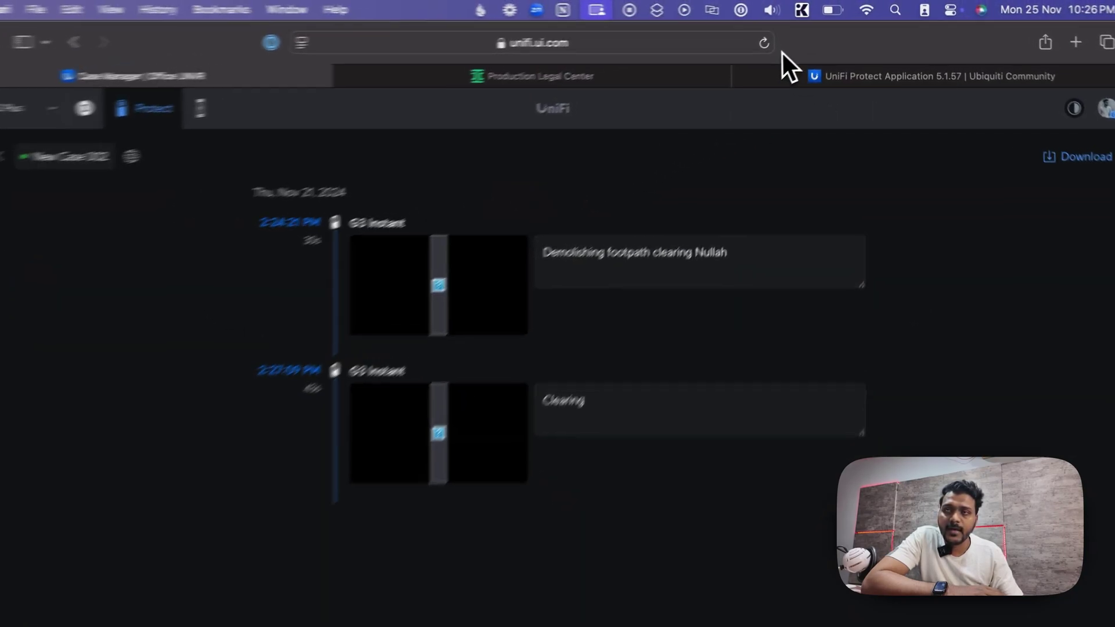
{"action": "left_click", "coordinate": [765, 42]}
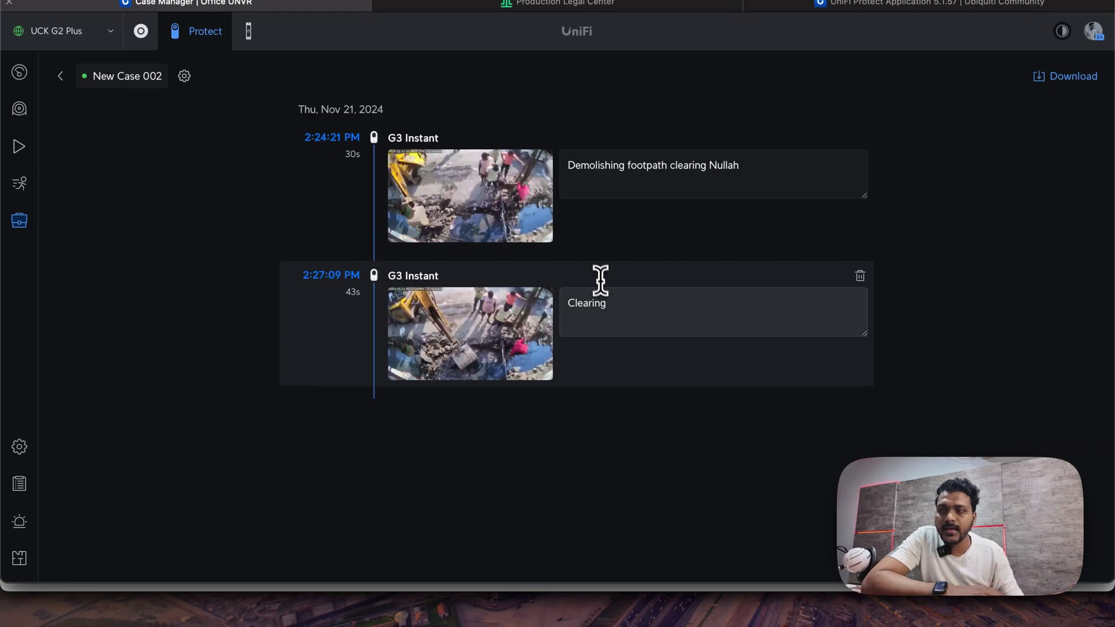
{"action": "left_click", "coordinate": [637, 305]}
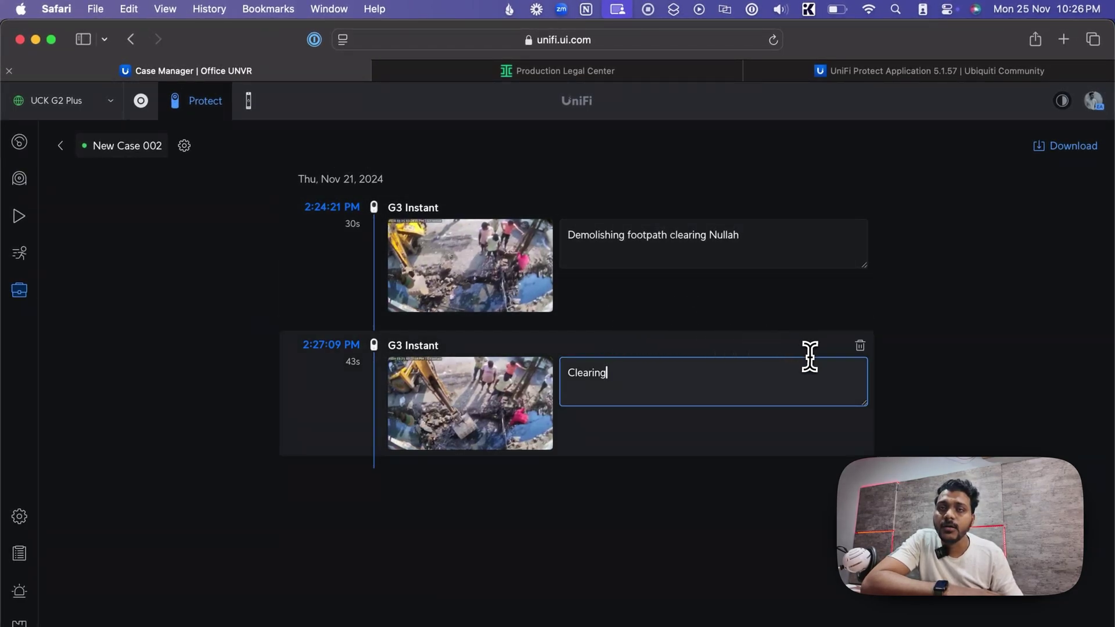
Download the whole case and open New Case 002.pdf from the downloaded New Case 002-3 folder
{"action": "left_click", "coordinate": [1044, 149]}
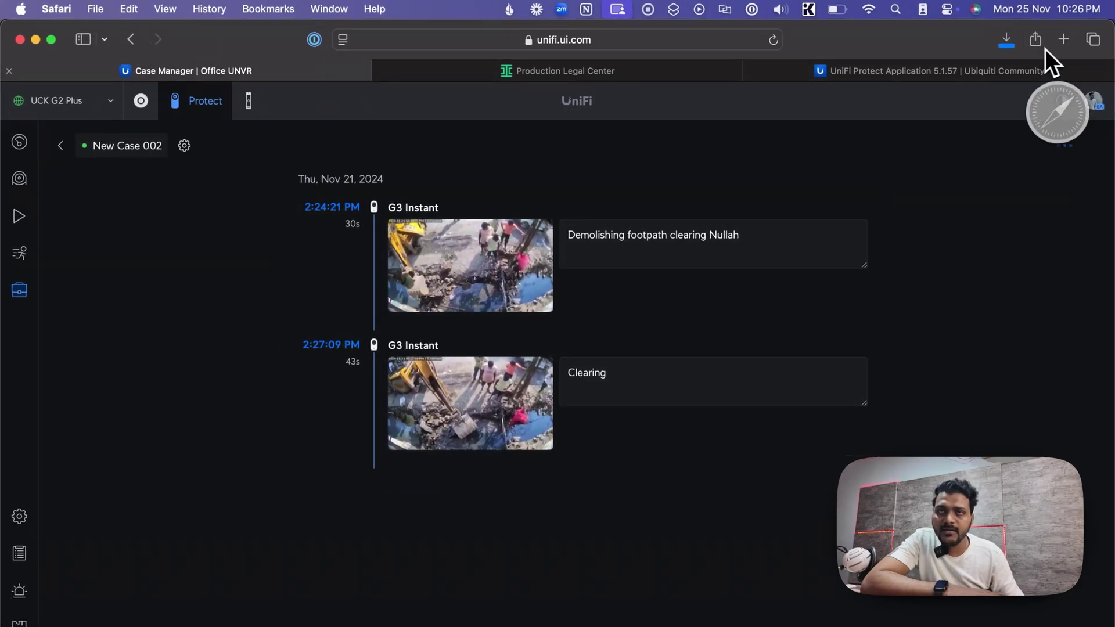
{"action": "left_click", "coordinate": [1007, 46]}
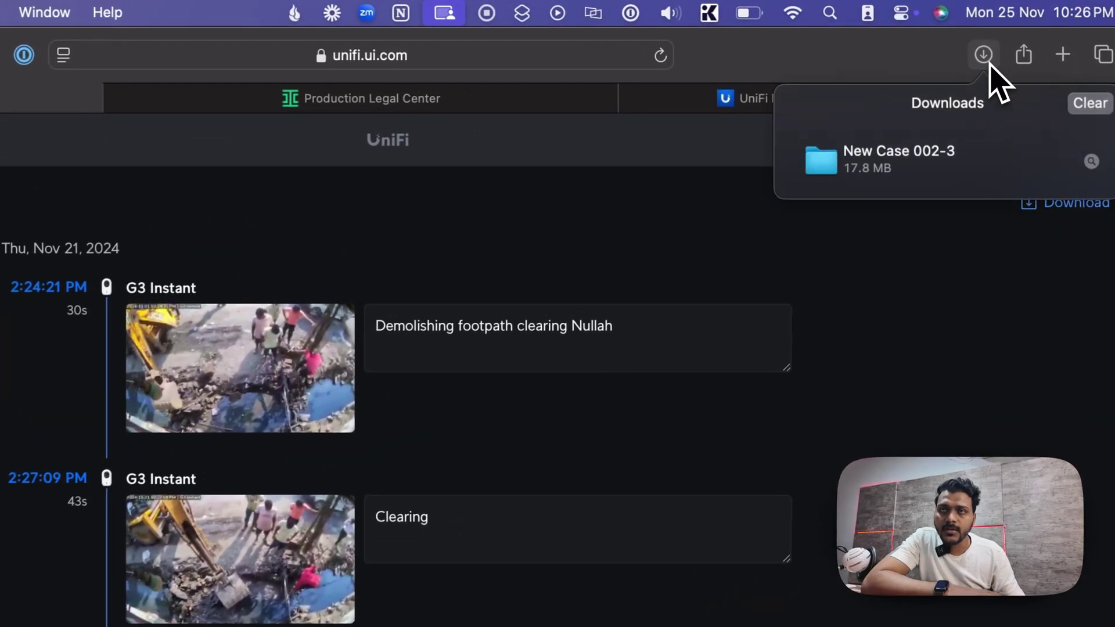
{"action": "double_click", "coordinate": [891, 159]}
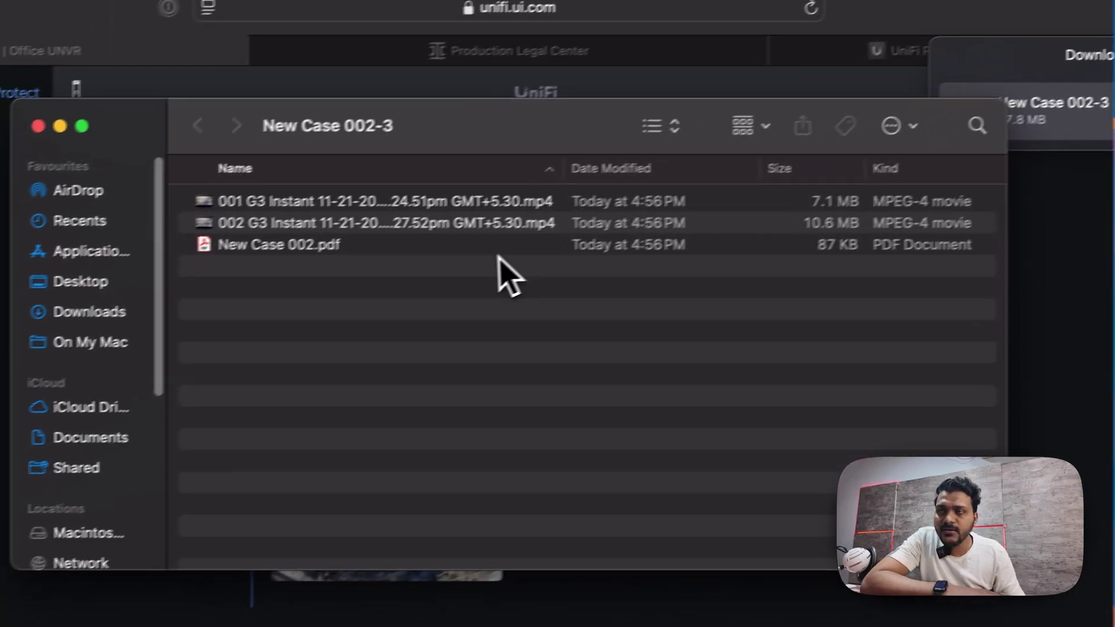
{"action": "double_click", "coordinate": [436, 248]}
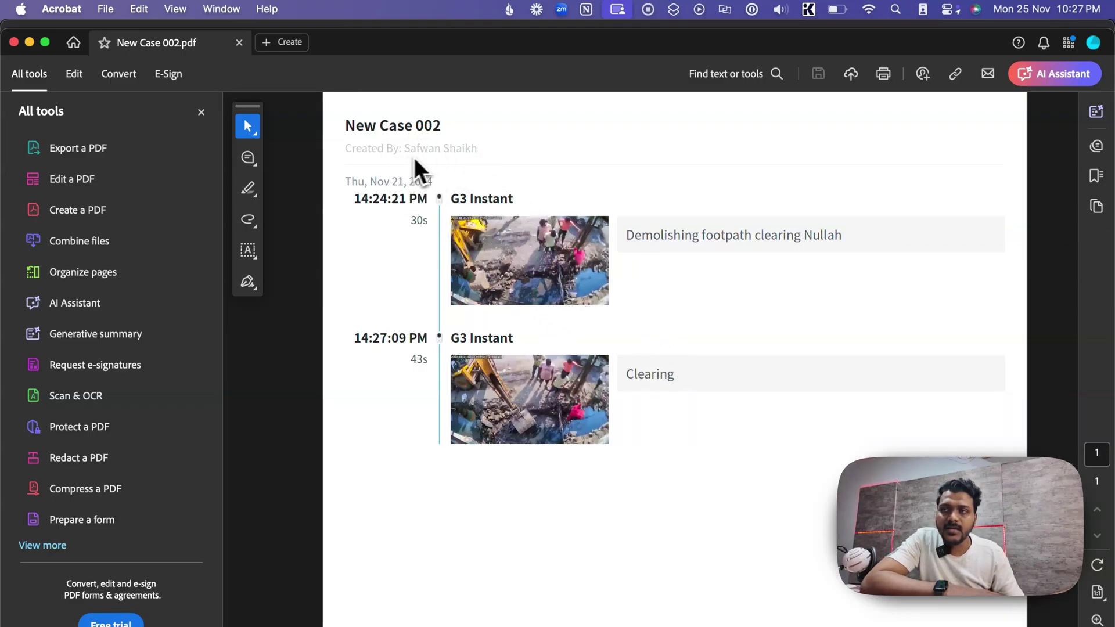
Scroll through the New Case 002 PDF report, then close Acrobat
{"action": "scroll", "coordinate": [572, 278], "scroll_direction": "down", "scroll_amount": 5}
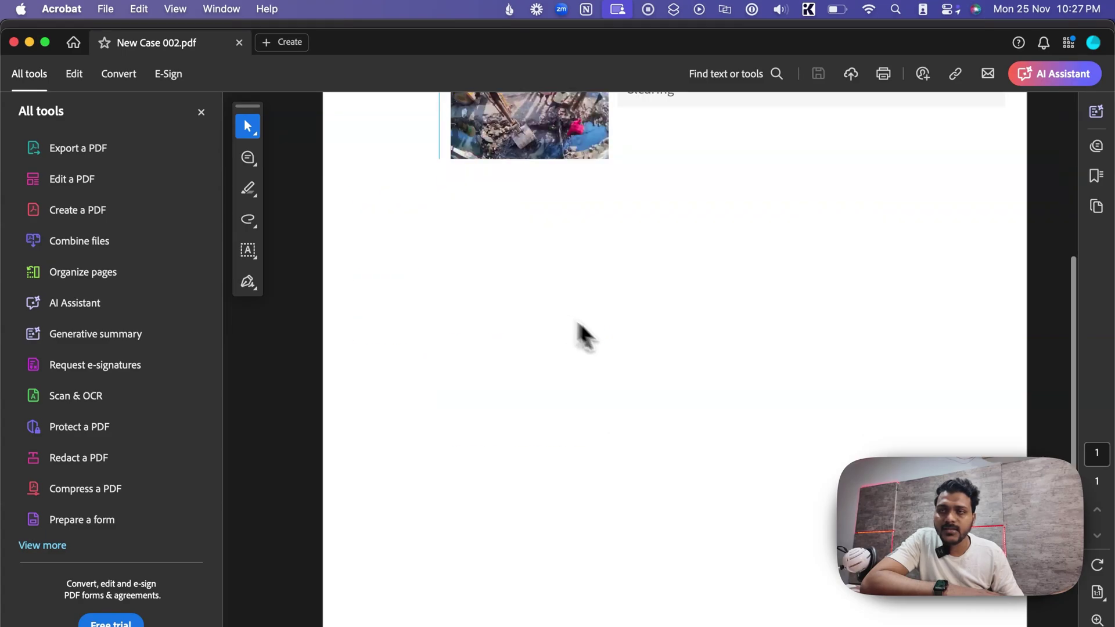
{"action": "scroll", "coordinate": [587, 336], "scroll_direction": "up", "scroll_amount": 5}
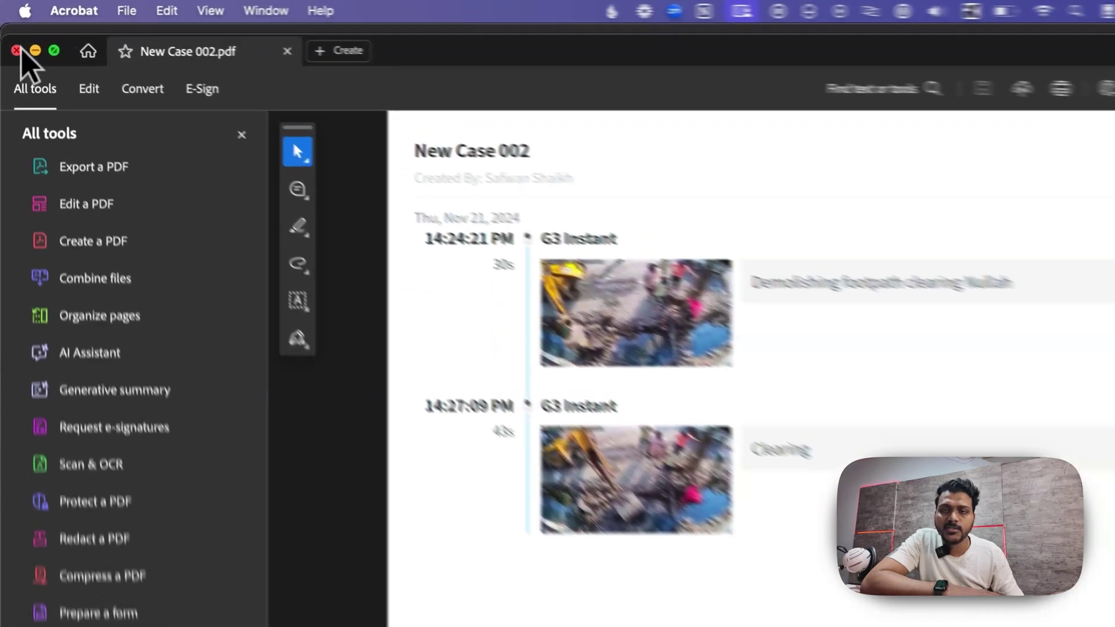
{"action": "left_click", "coordinate": [14, 41]}
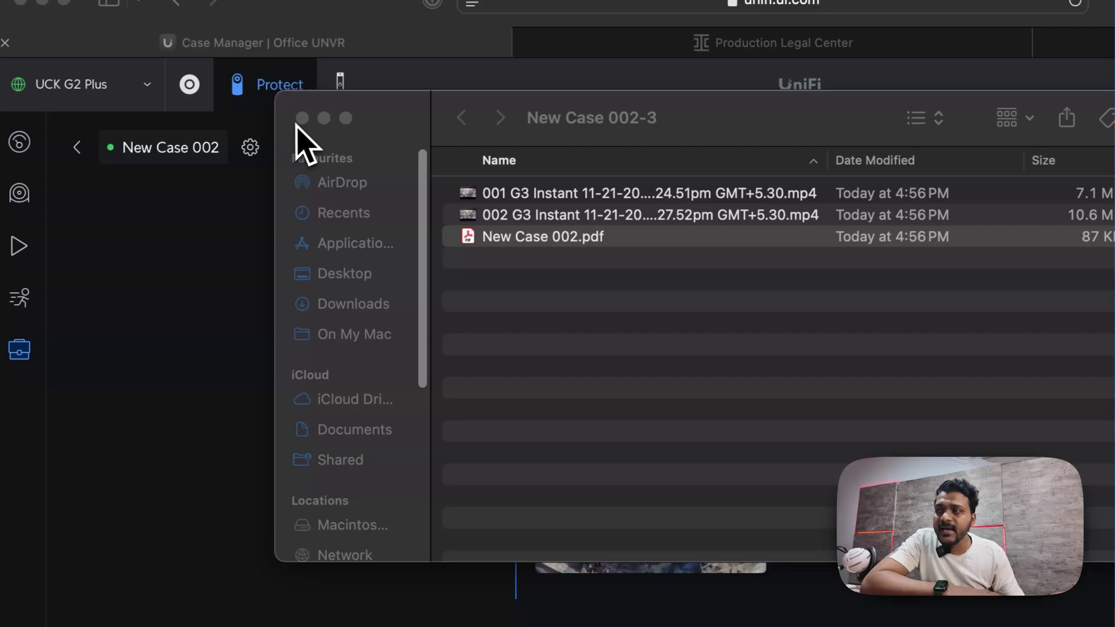
Close the New Case 002-3 folder and show the UniFi Devices list of seven online cameras
{"action": "left_click", "coordinate": [305, 172]}
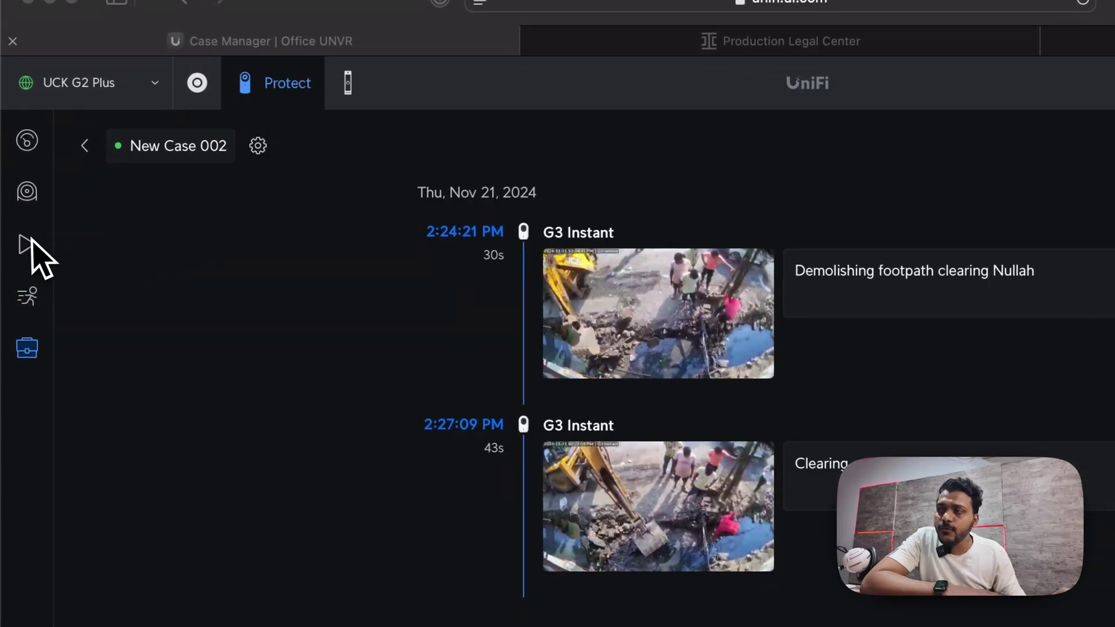
{"action": "left_click", "coordinate": [27, 197]}
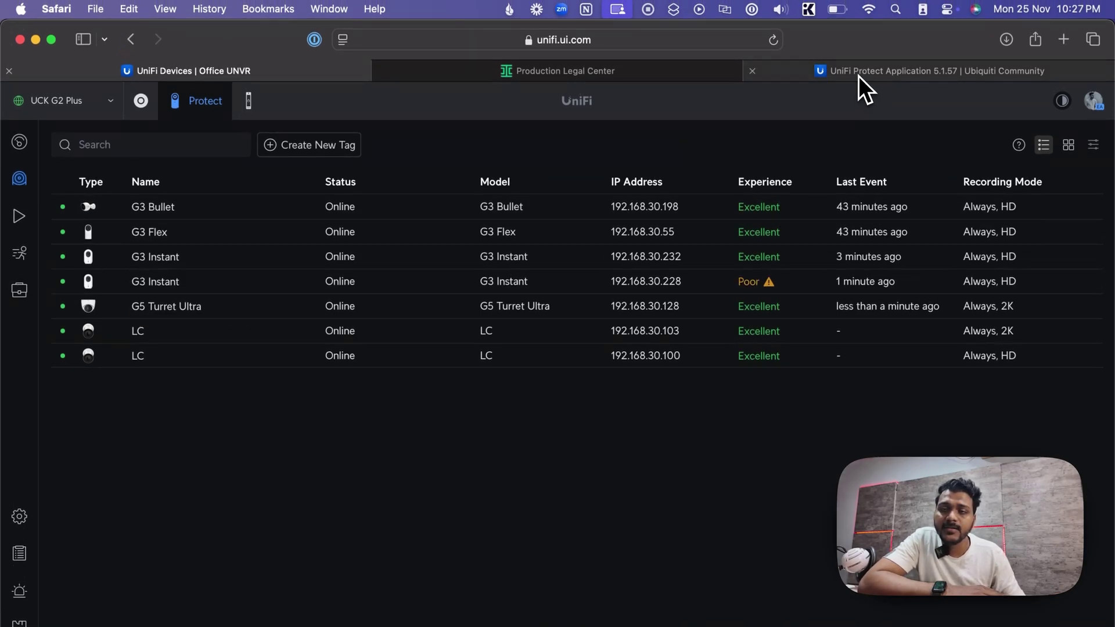
{"action": "mouse_move", "coordinate": [858, 76]}
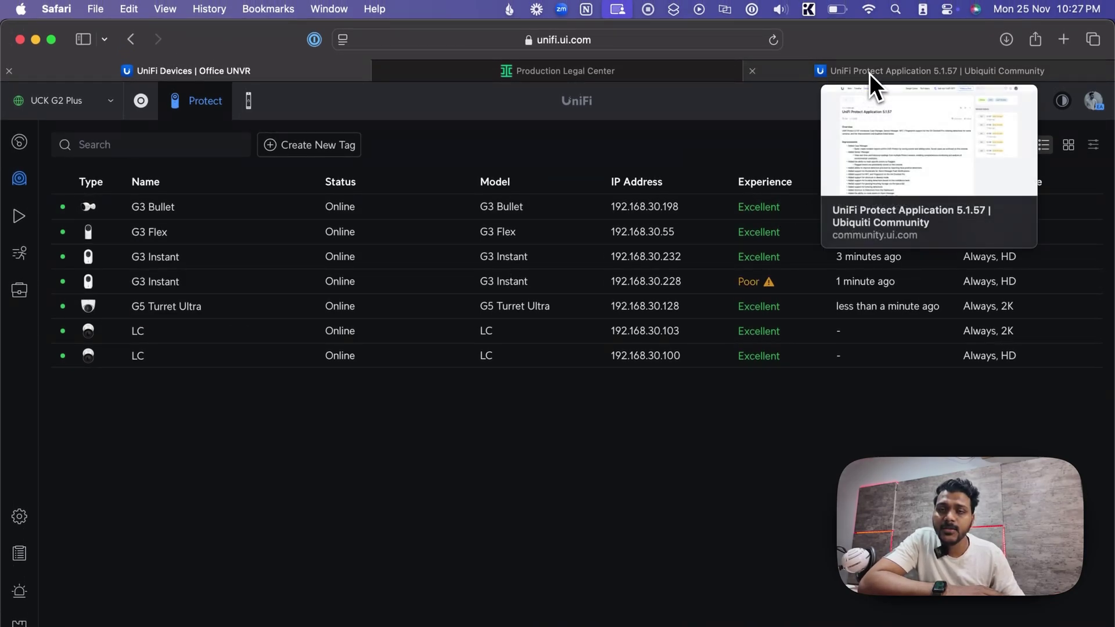
{"action": "left_click", "coordinate": [869, 73]}
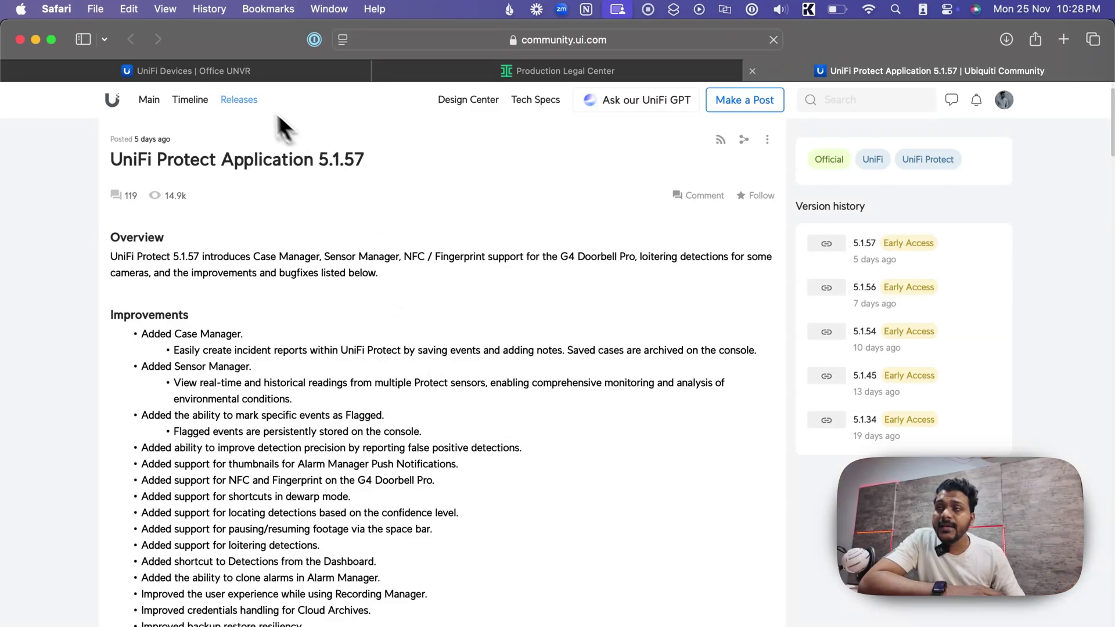
{"action": "left_click", "coordinate": [249, 73]}
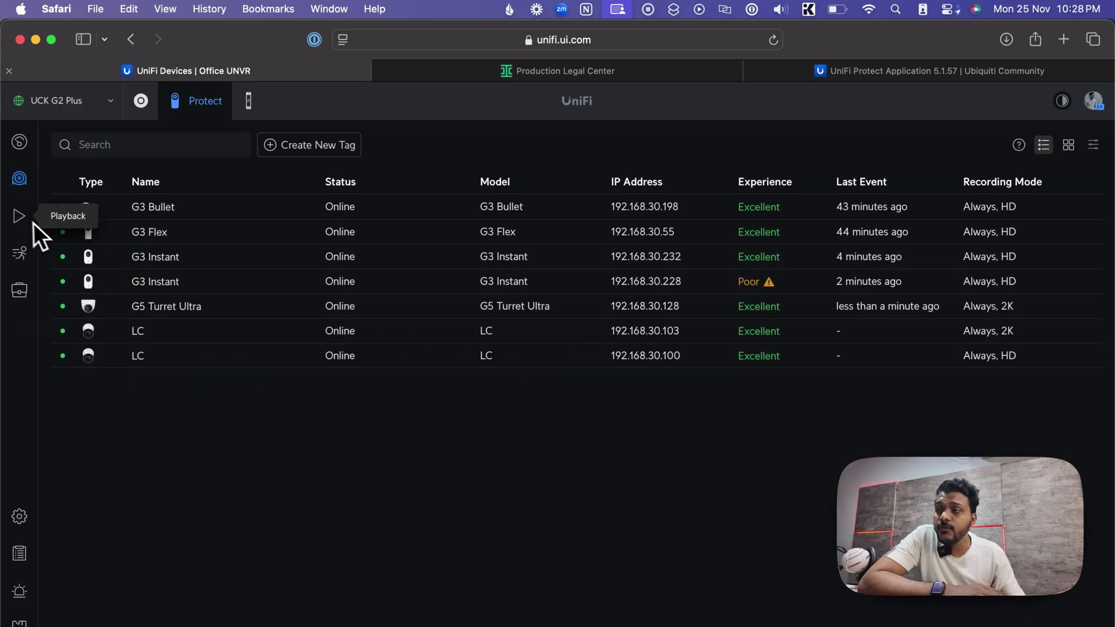
Flag the G5 Turret Ultra person detection and filter Detections to show only flagged events
{"action": "left_click", "coordinate": [21, 252]}
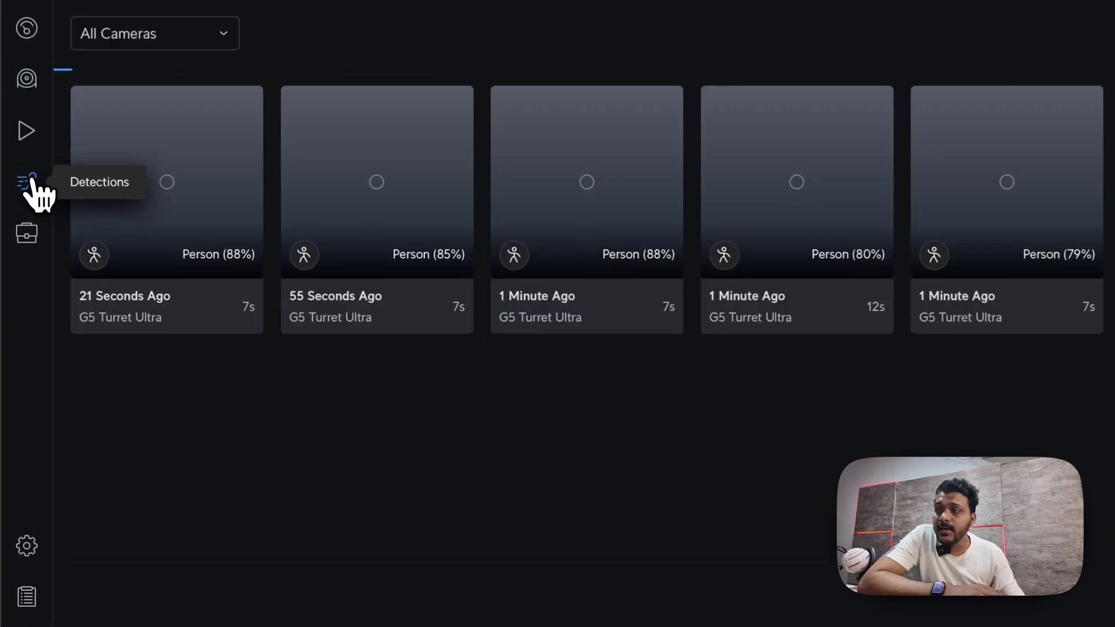
{"action": "scroll", "coordinate": [538, 448], "scroll_direction": "down", "scroll_amount": 5}
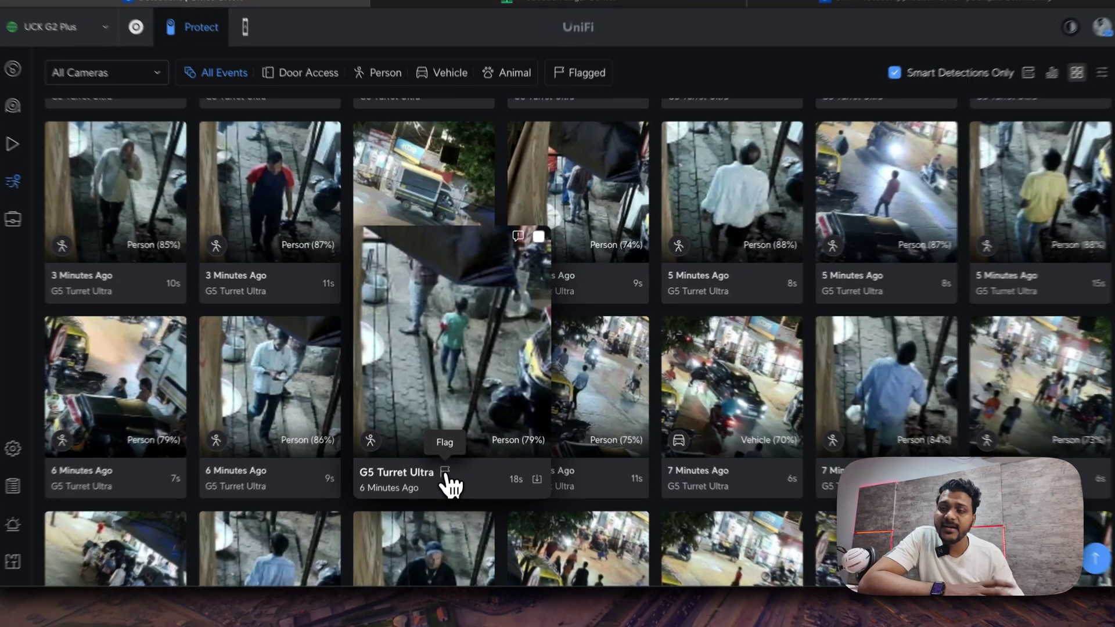
{"action": "left_click", "coordinate": [446, 471]}
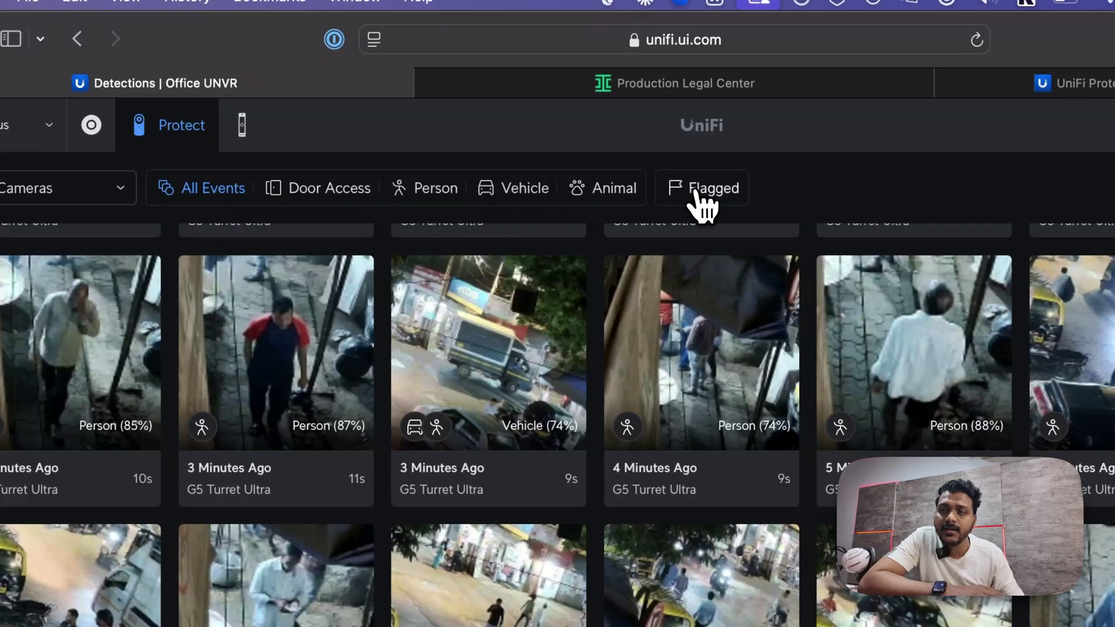
{"action": "left_click", "coordinate": [698, 194]}
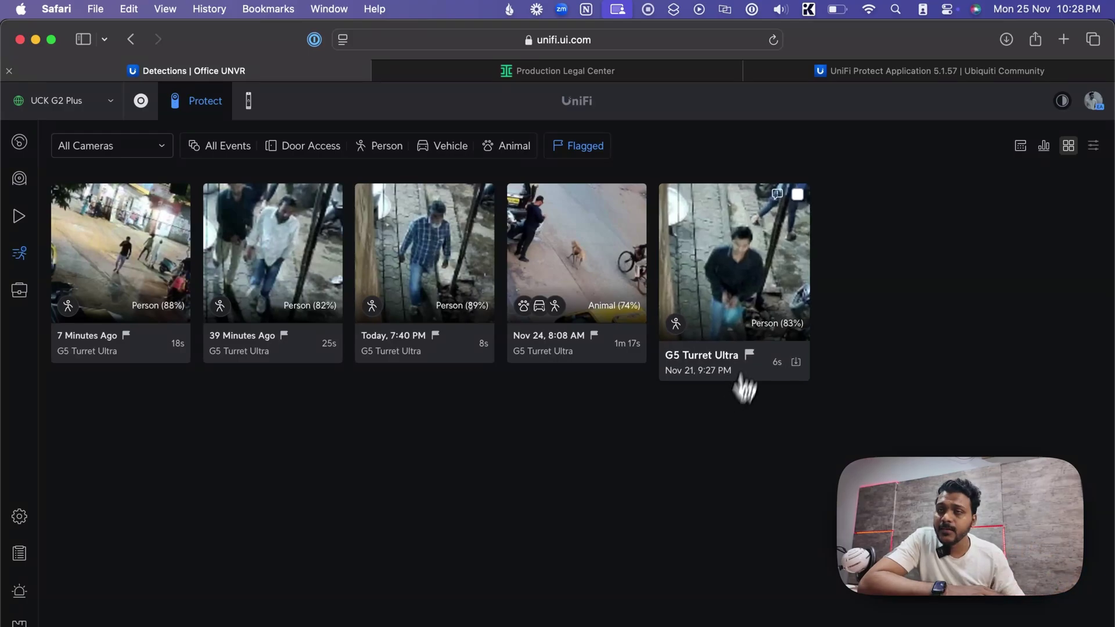
{"action": "mouse_move", "coordinate": [764, 369]}
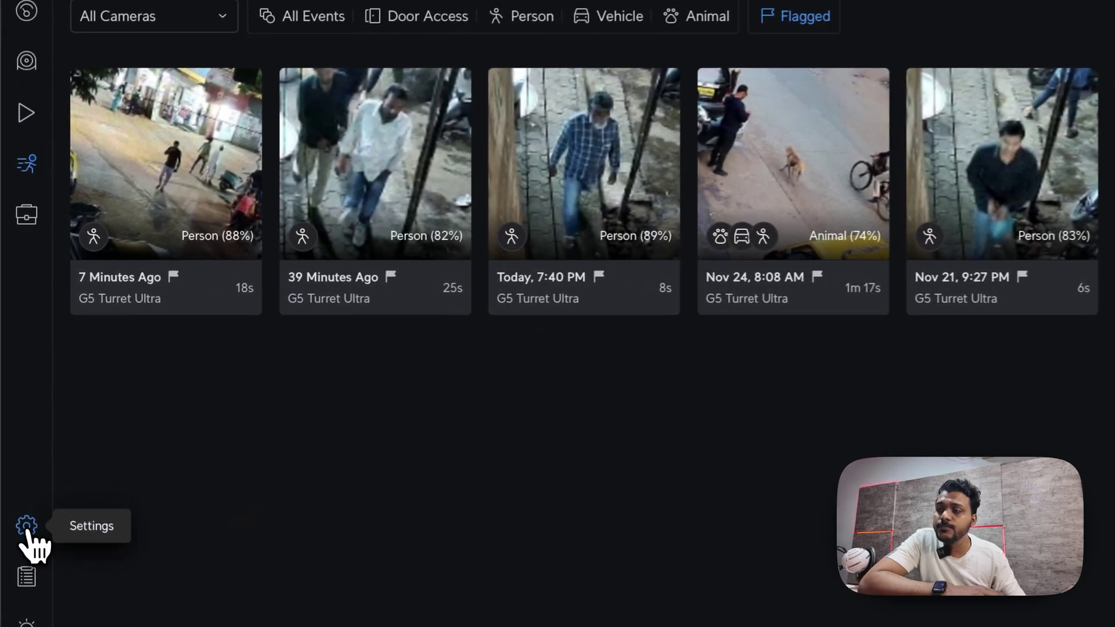
Check that Report False Detections is enabled under System's Advanced settings, then return to the camera list
{"action": "left_click", "coordinate": [26, 527]}
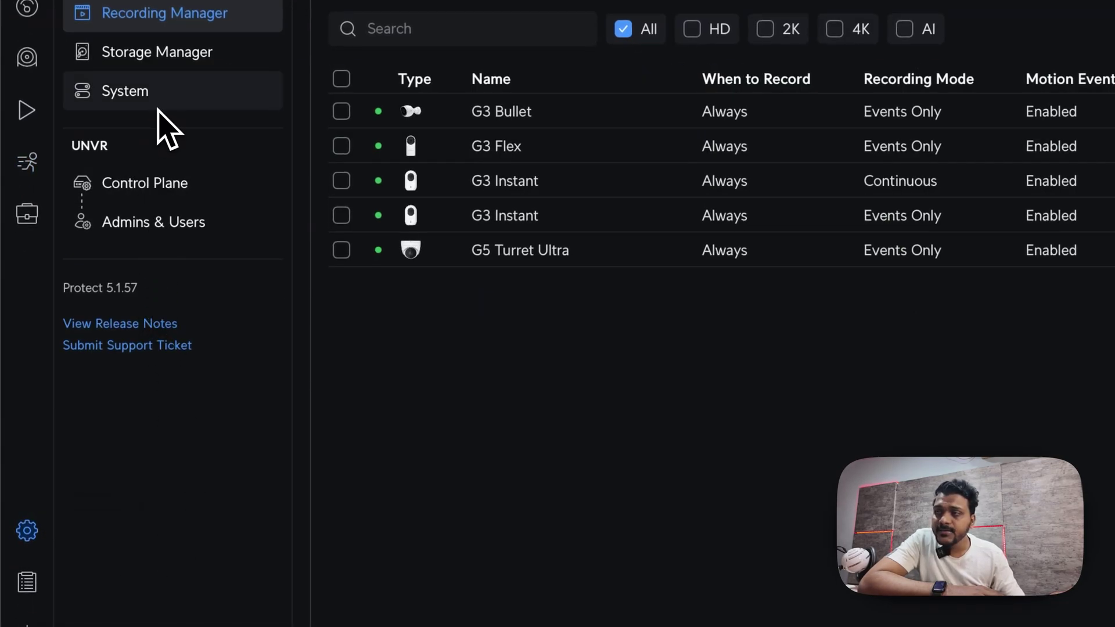
{"action": "left_click", "coordinate": [158, 108]}
{"action": "scroll", "coordinate": [430, 349], "scroll_direction": "down", "scroll_amount": 3}
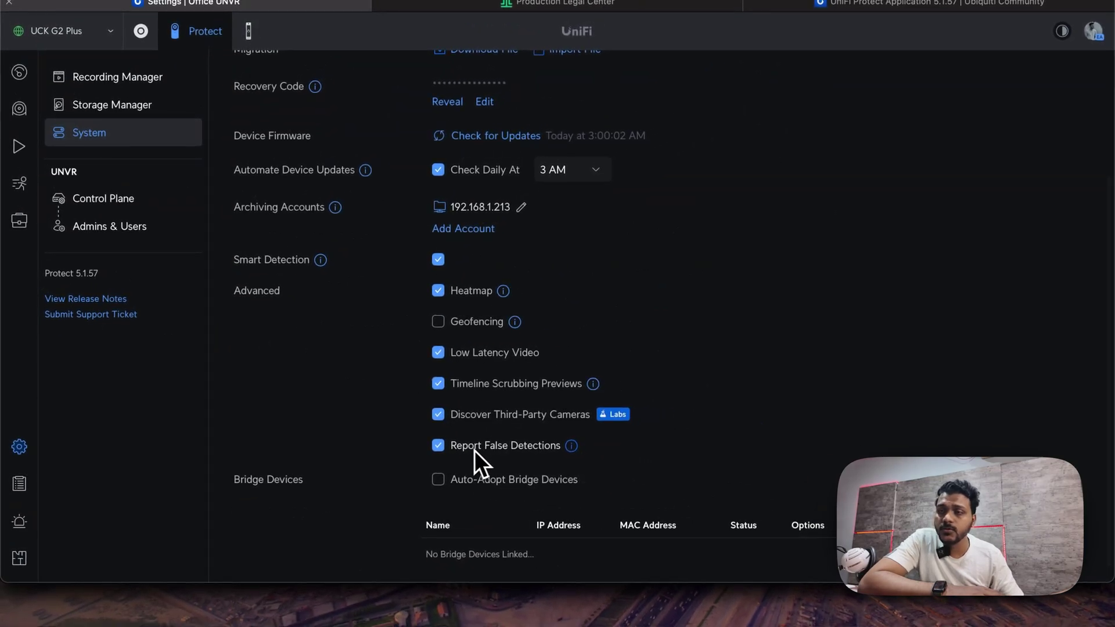
{"action": "mouse_move", "coordinate": [580, 452]}
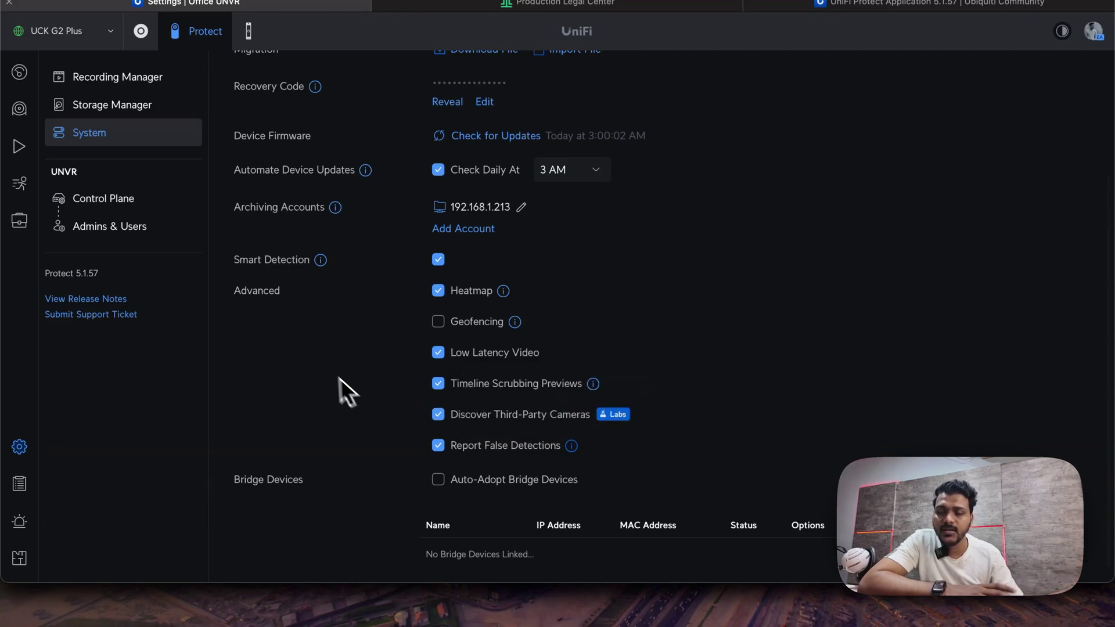
{"action": "left_click", "coordinate": [19, 108]}
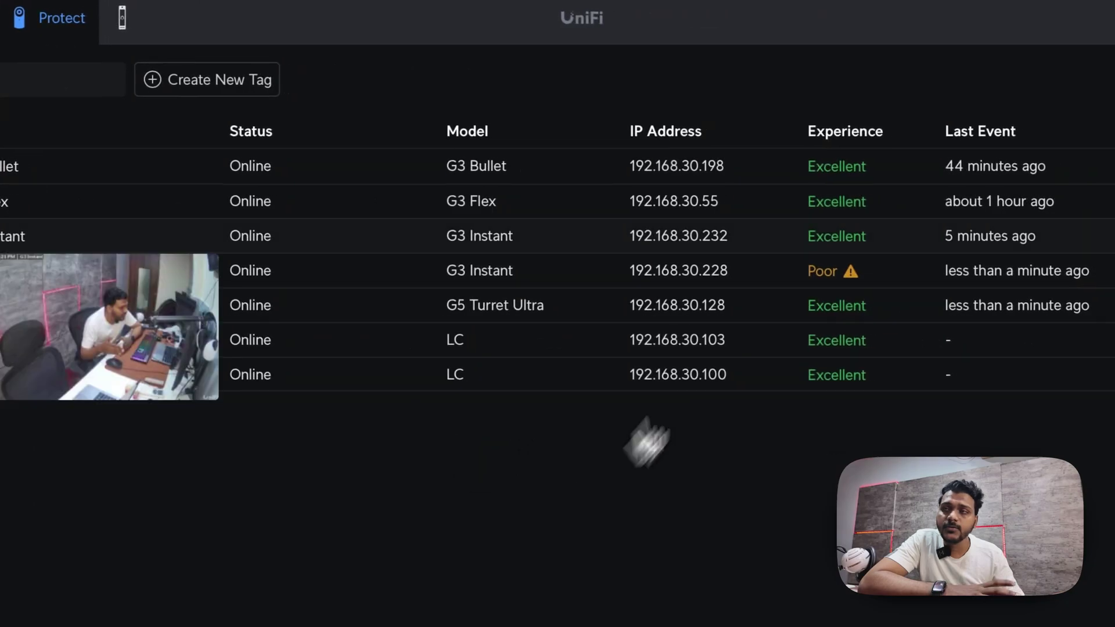
Read the UniFi Protect Application 5.1.57 release notes, then go back to the Protect devices tab
{"action": "left_click", "coordinate": [877, 103]}
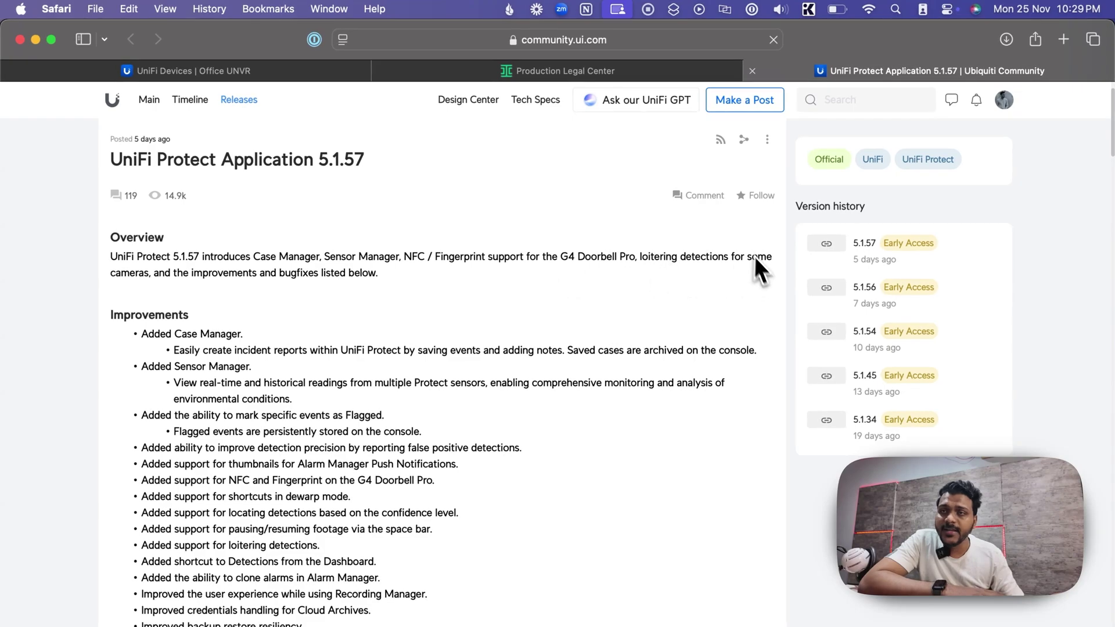
{"action": "left_click", "coordinate": [247, 73]}
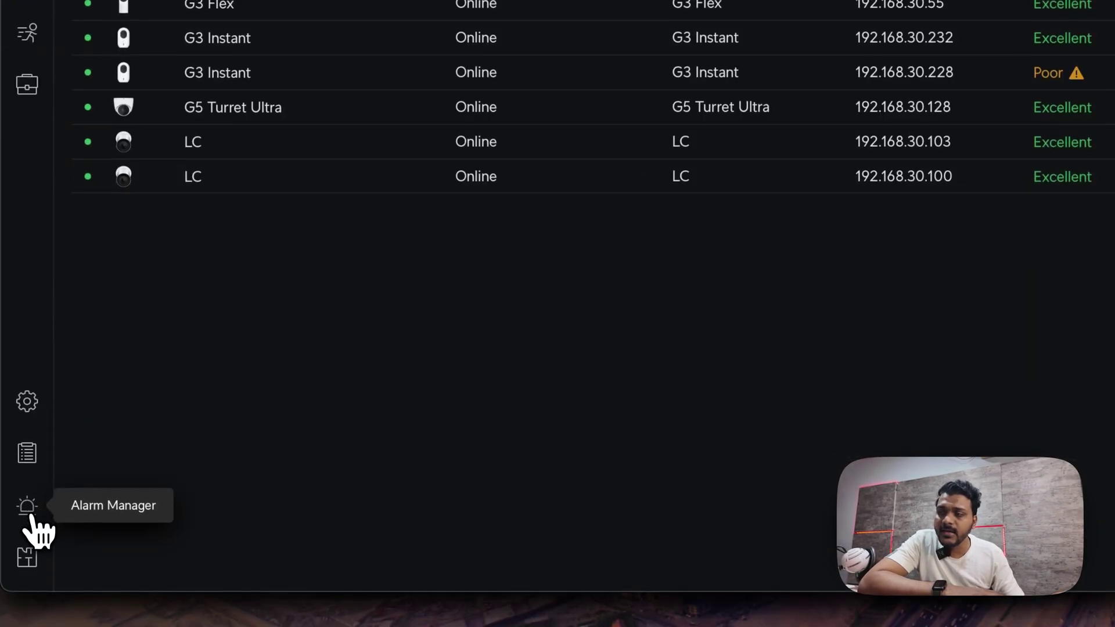
Start a new alarm in Alarm Manager and check the disabled LPR and Face ID triggers
{"action": "left_click", "coordinate": [30, 514]}
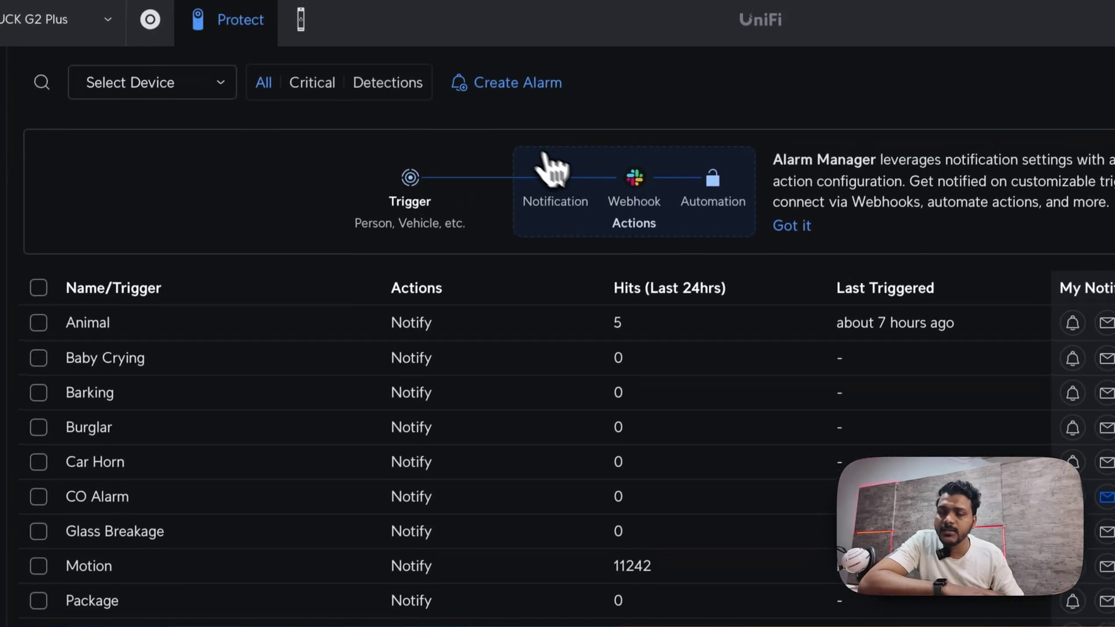
{"action": "left_click", "coordinate": [525, 95]}
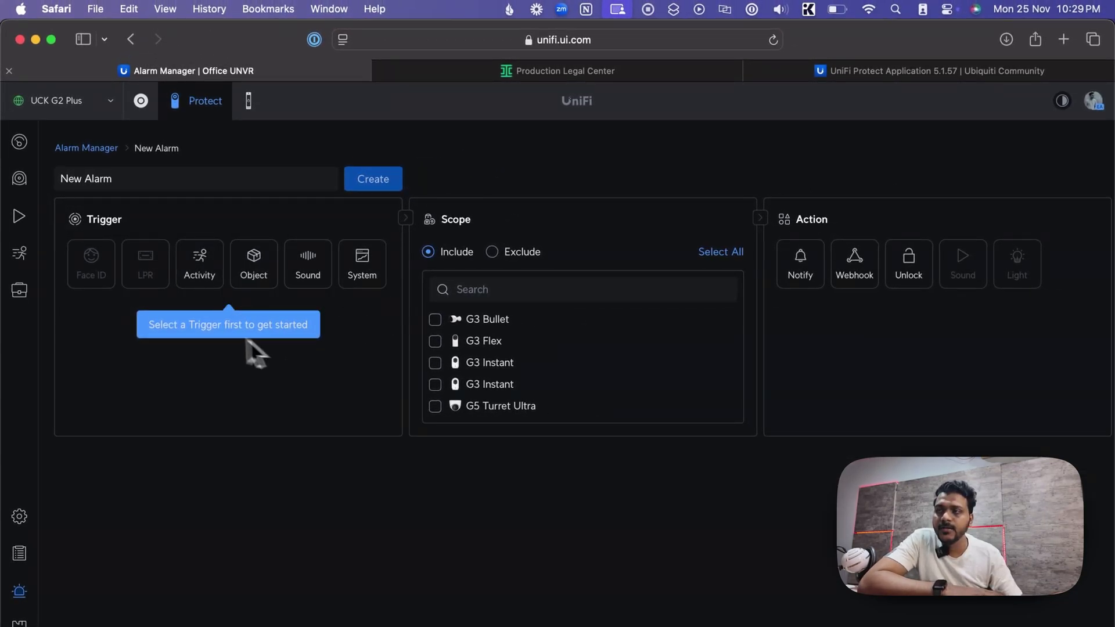
{"action": "mouse_move", "coordinate": [154, 277]}
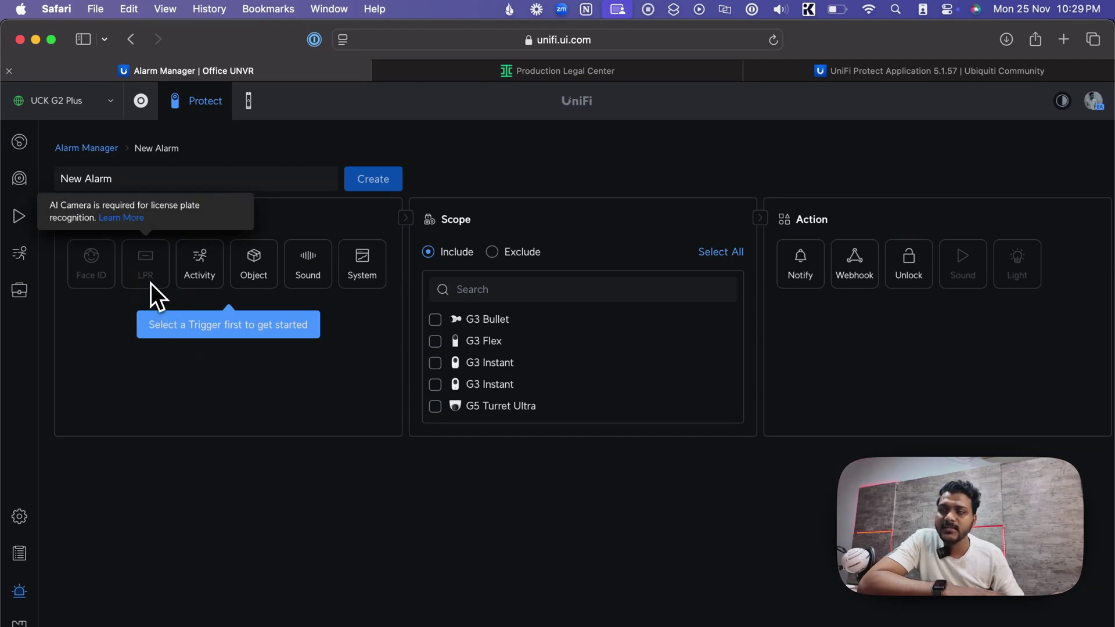
{"action": "mouse_move", "coordinate": [91, 288]}
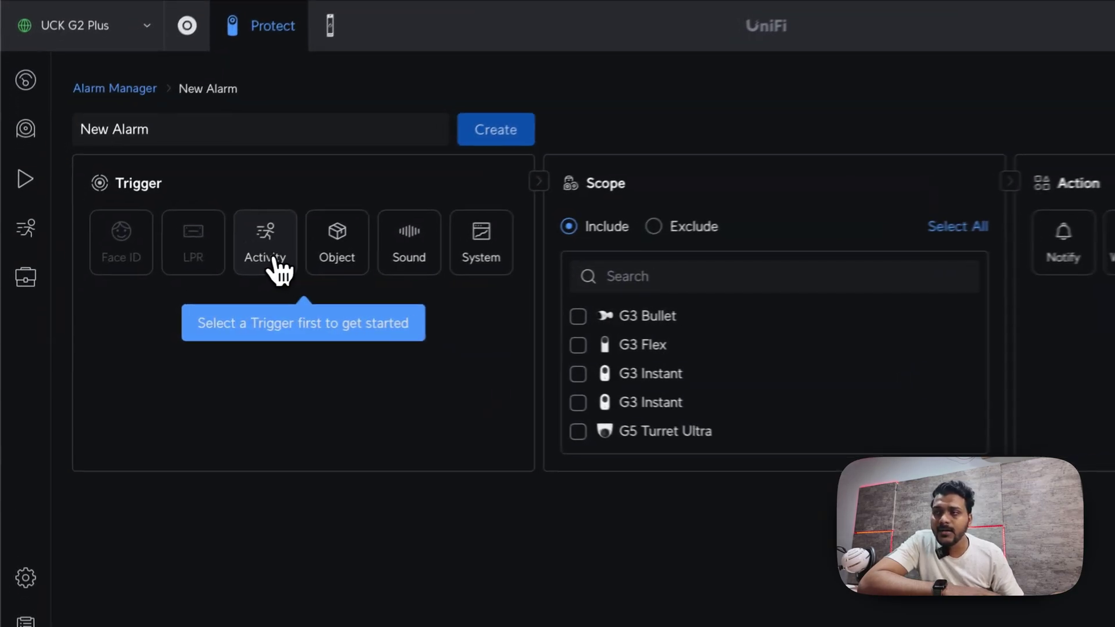
Browse the Activity, Object, Sound and System trigger lists, ending on System events
{"action": "left_click", "coordinate": [276, 262]}
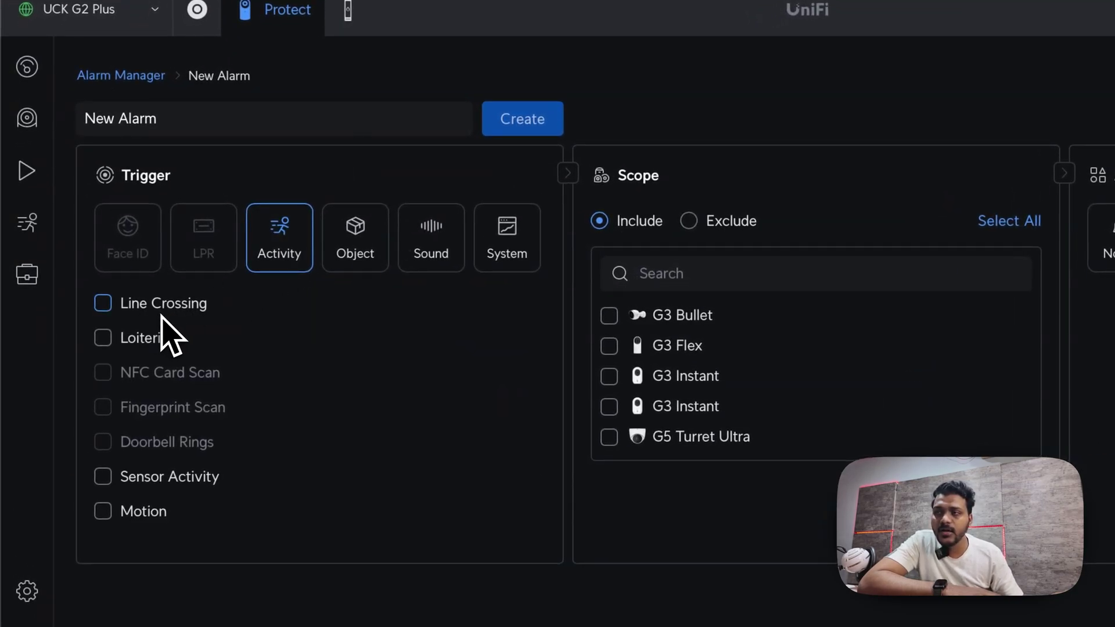
{"action": "mouse_move", "coordinate": [230, 409]}
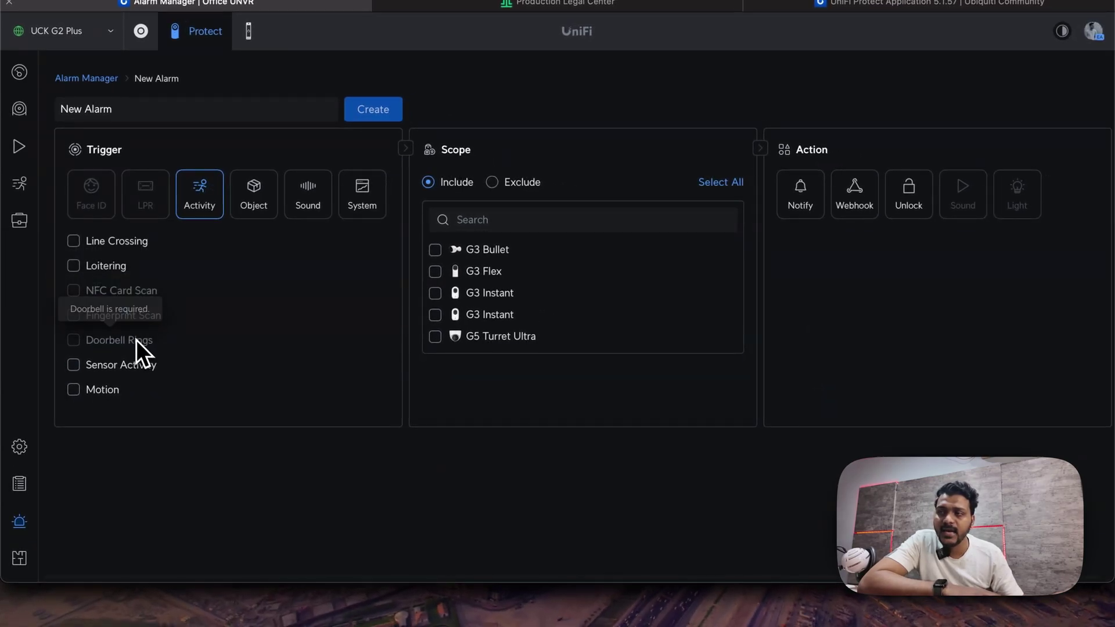
{"action": "mouse_move", "coordinate": [124, 347]}
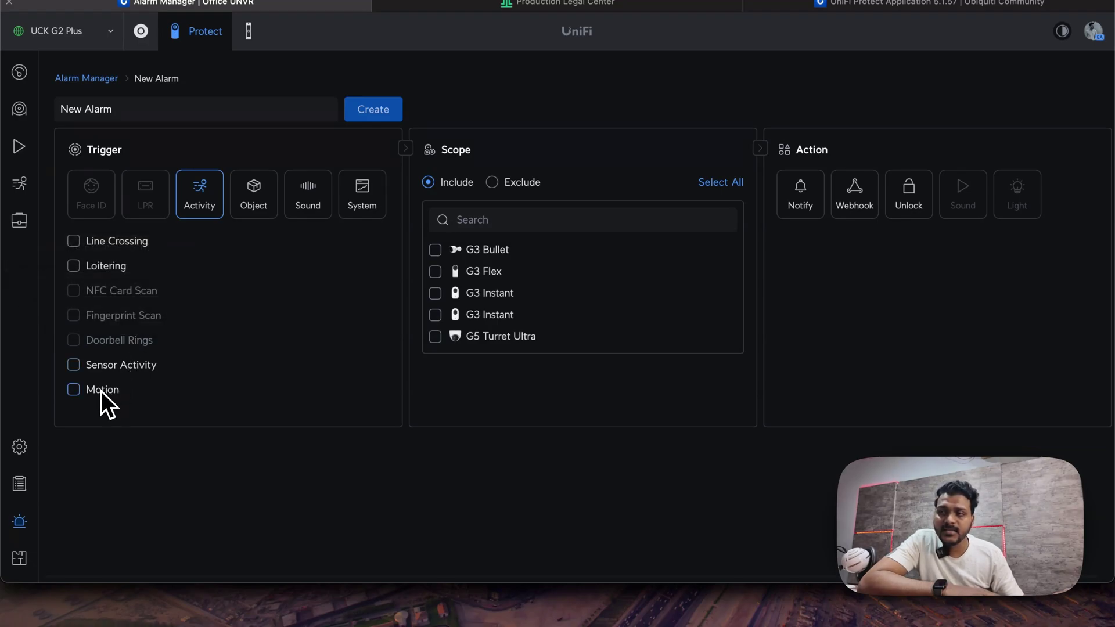
{"action": "left_click", "coordinate": [252, 212]}
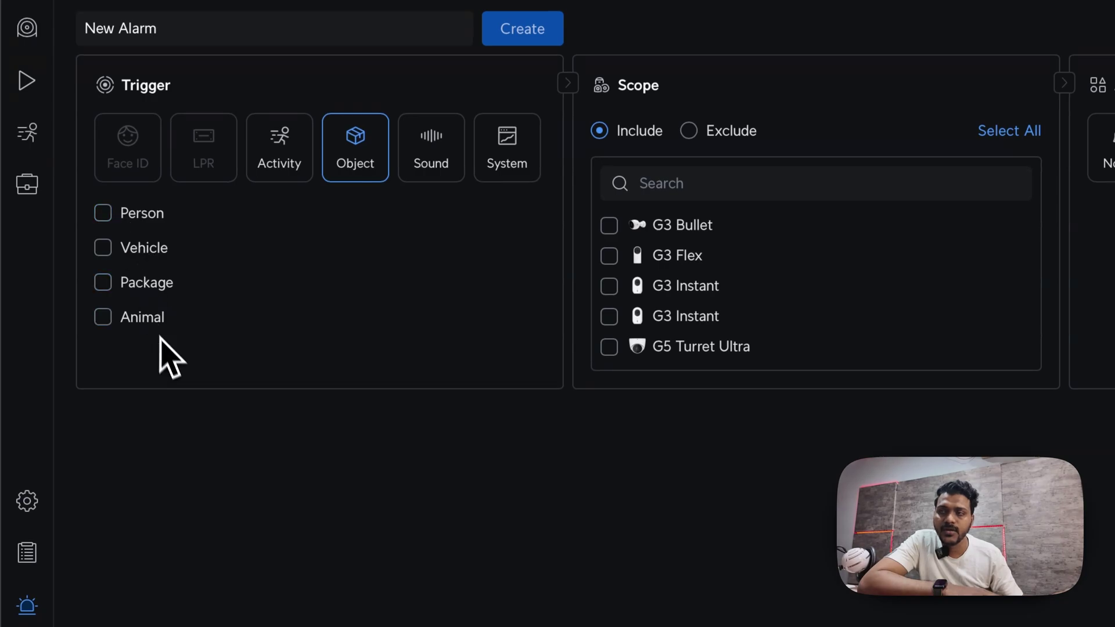
{"action": "left_click", "coordinate": [451, 165]}
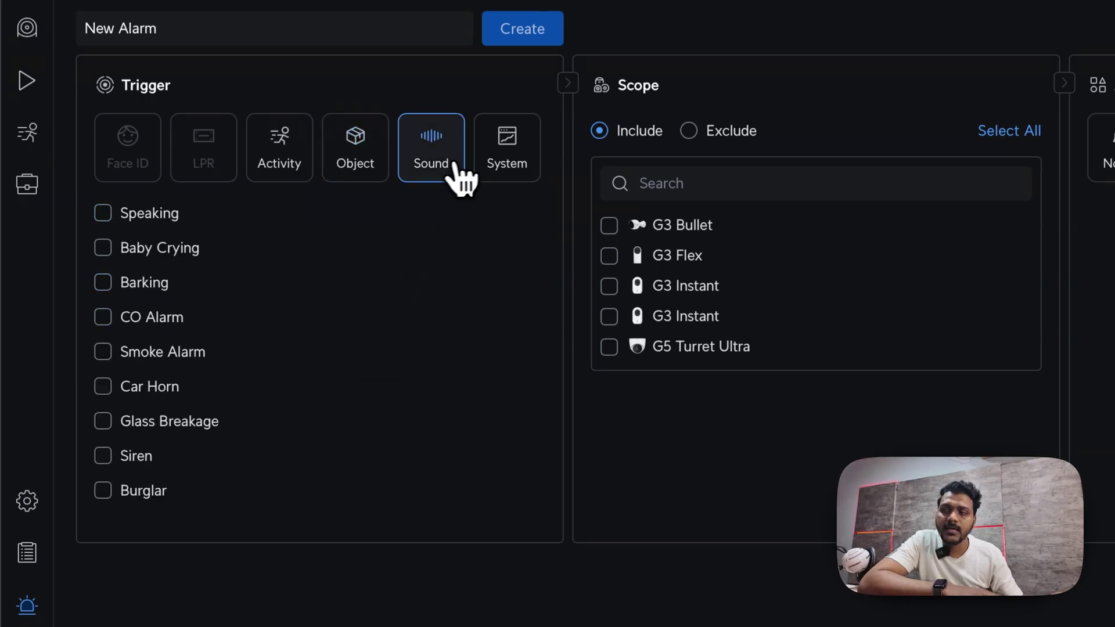
{"action": "left_click", "coordinate": [508, 174]}
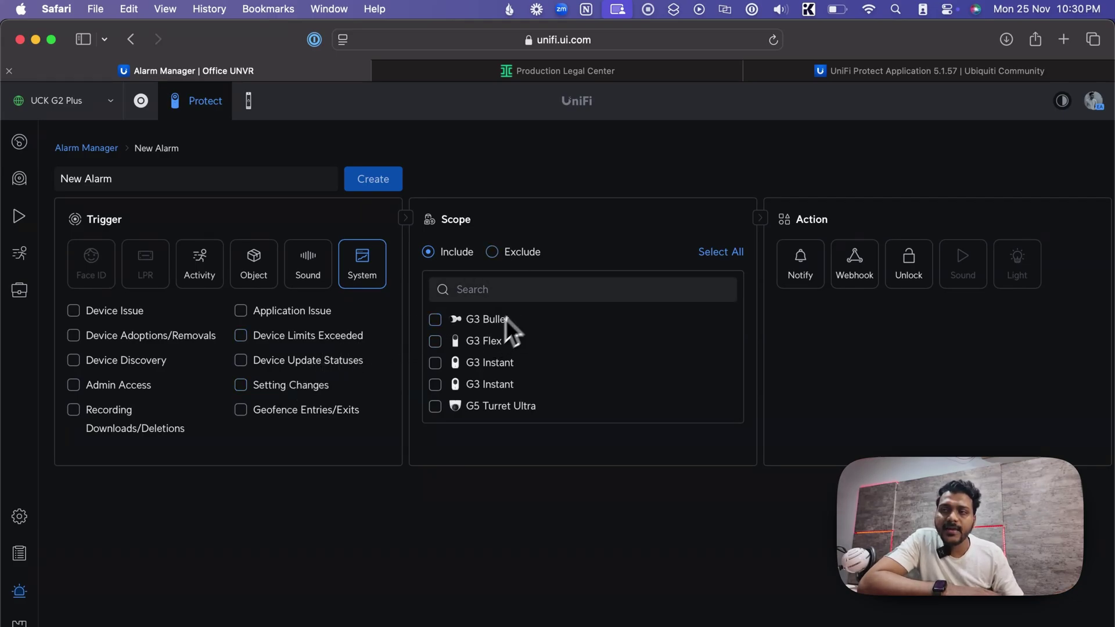
{"action": "left_click", "coordinate": [511, 253]}
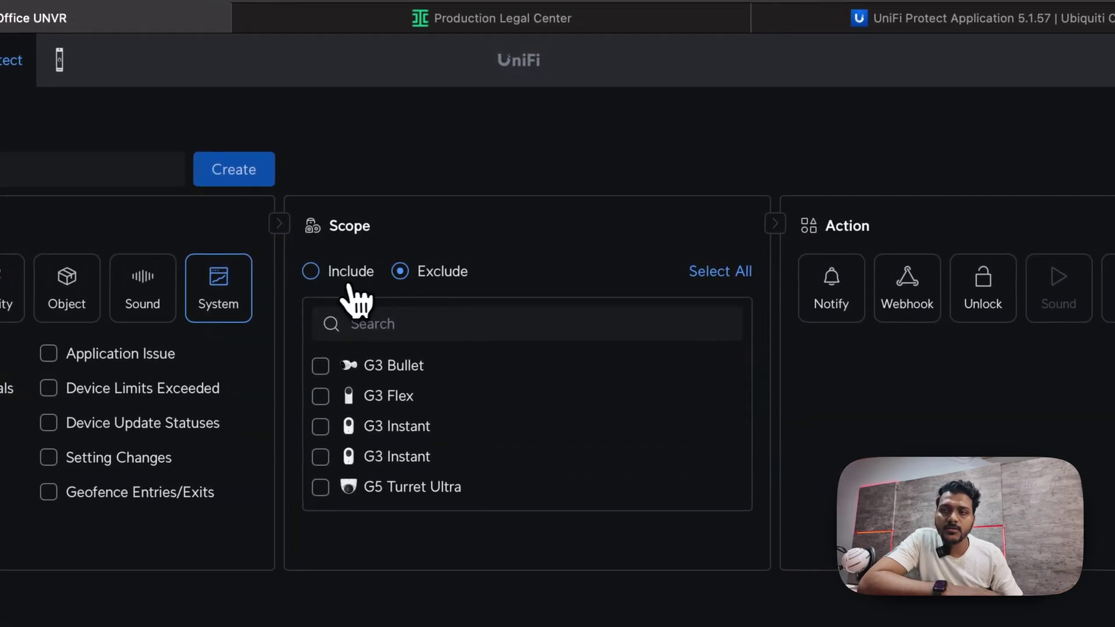
{"action": "left_click", "coordinate": [349, 284]}
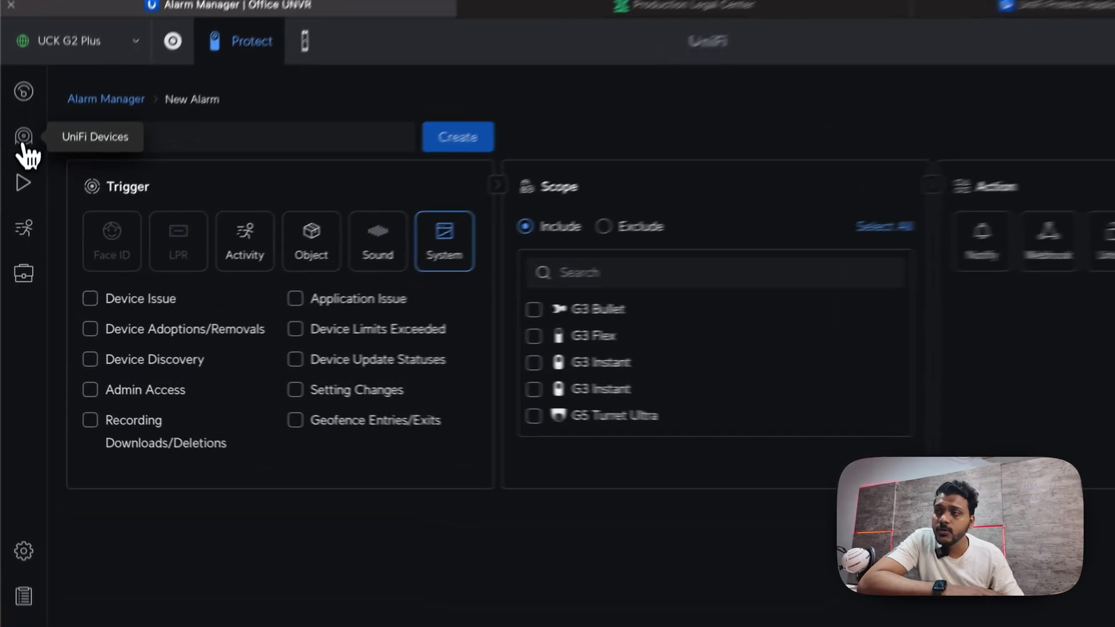
Play back the second LC camera's recording and scroll back to Sunday, November 24, around 04:12 PM
{"action": "left_click", "coordinate": [17, 183]}
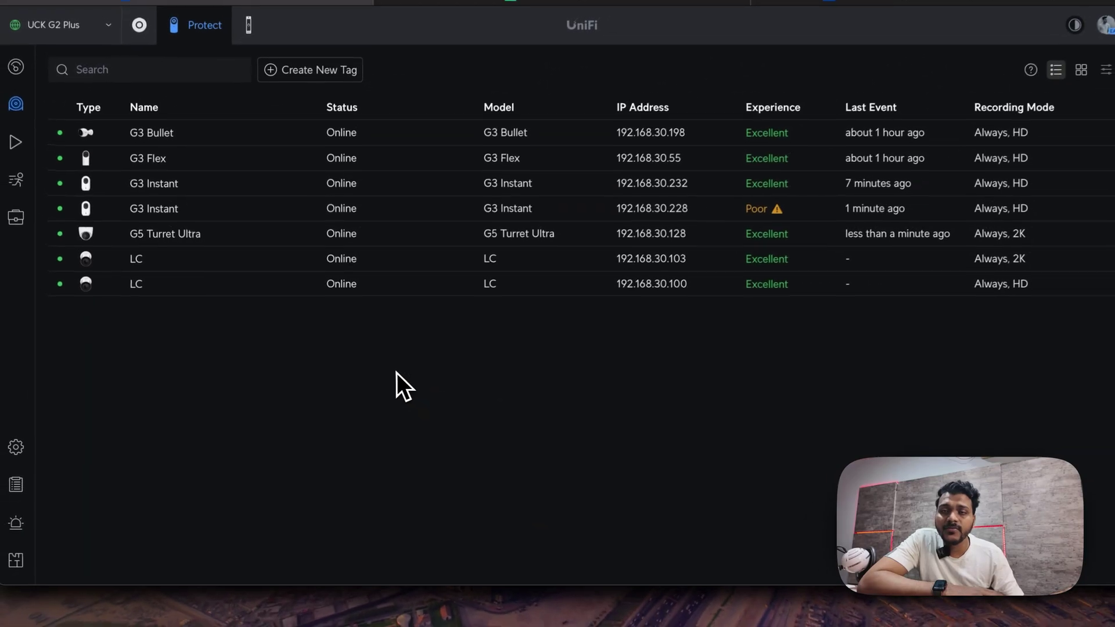
{"action": "mouse_move", "coordinate": [142, 289]}
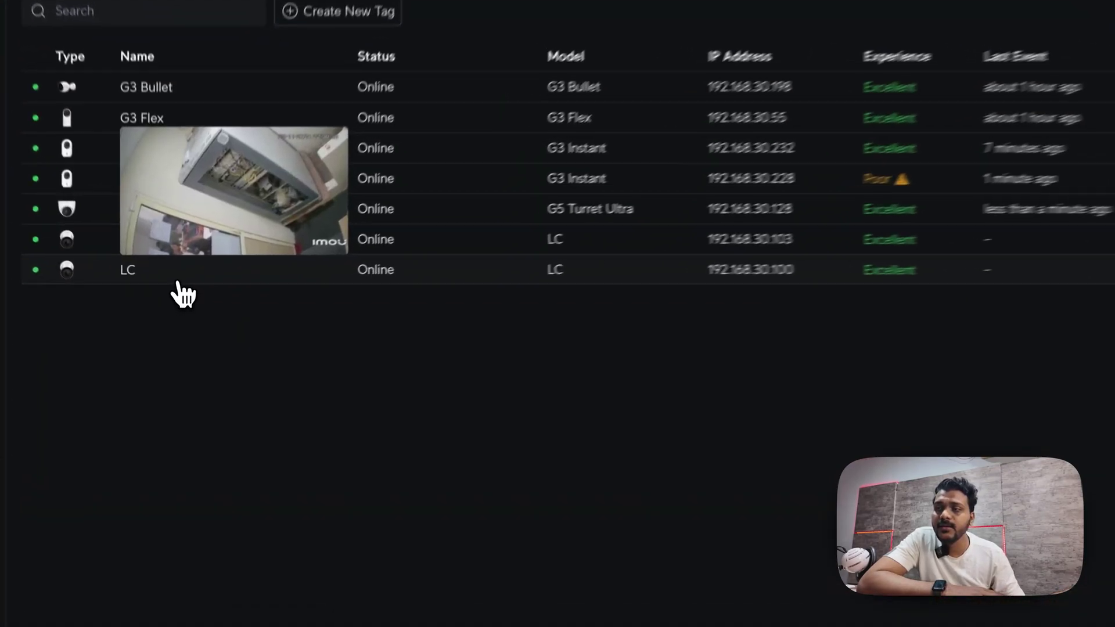
{"action": "left_click", "coordinate": [179, 277]}
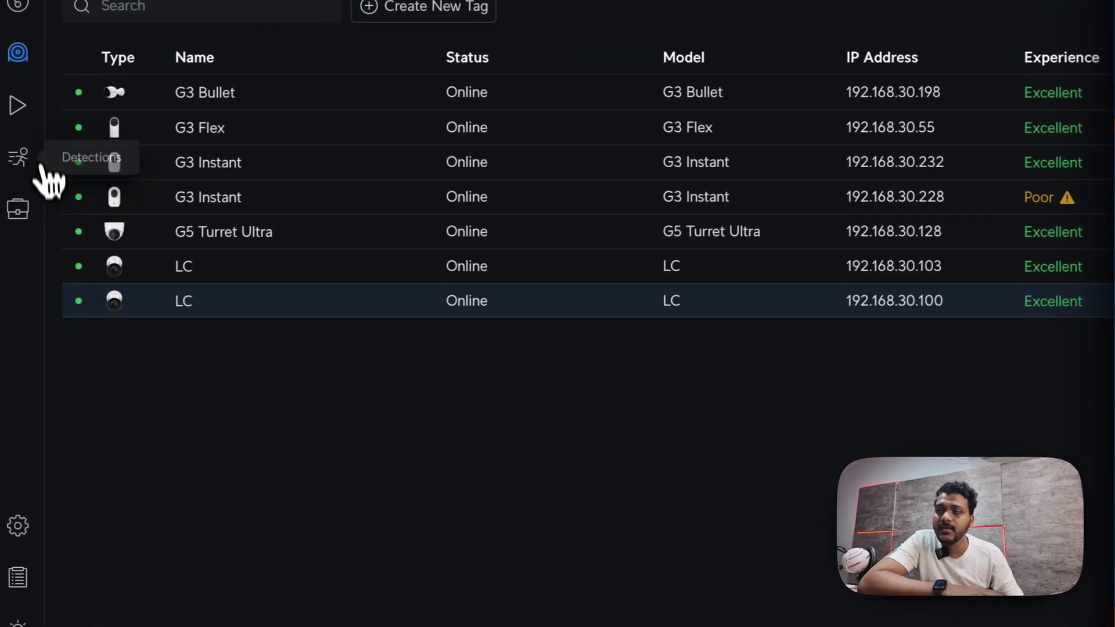
{"action": "left_click", "coordinate": [18, 105]}
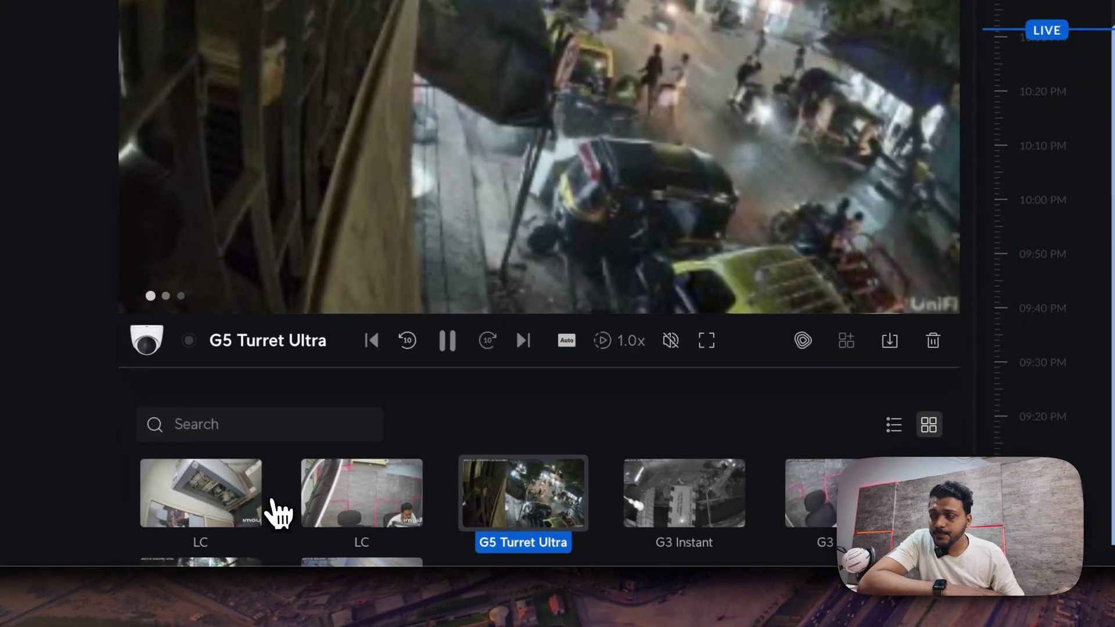
{"action": "left_click", "coordinate": [263, 513]}
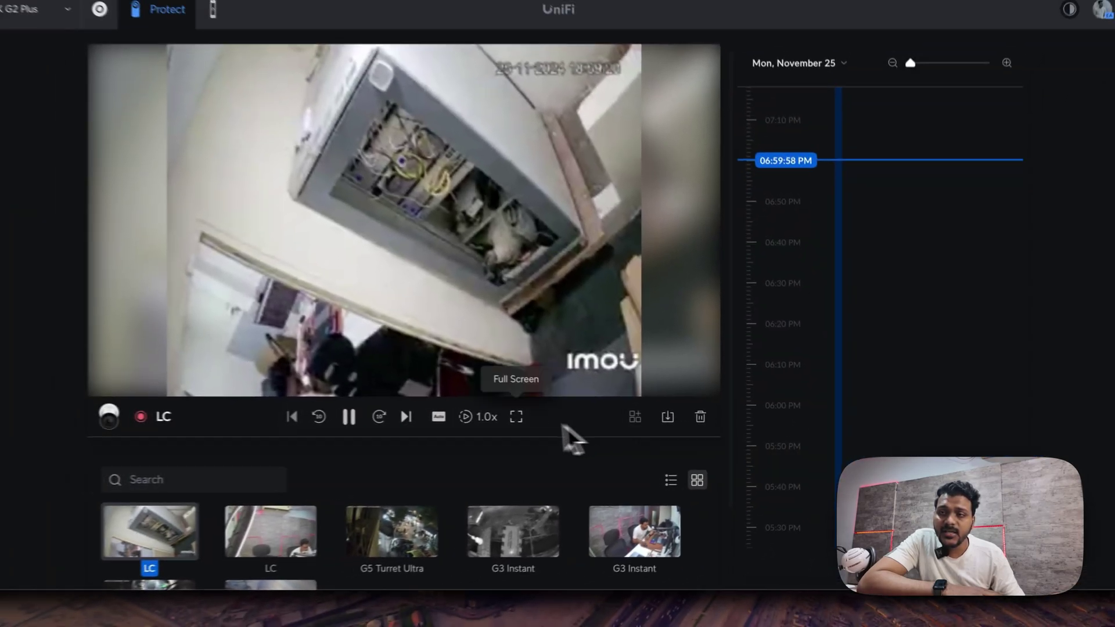
{"action": "scroll", "coordinate": [813, 371], "scroll_direction": "down", "scroll_amount": 10}
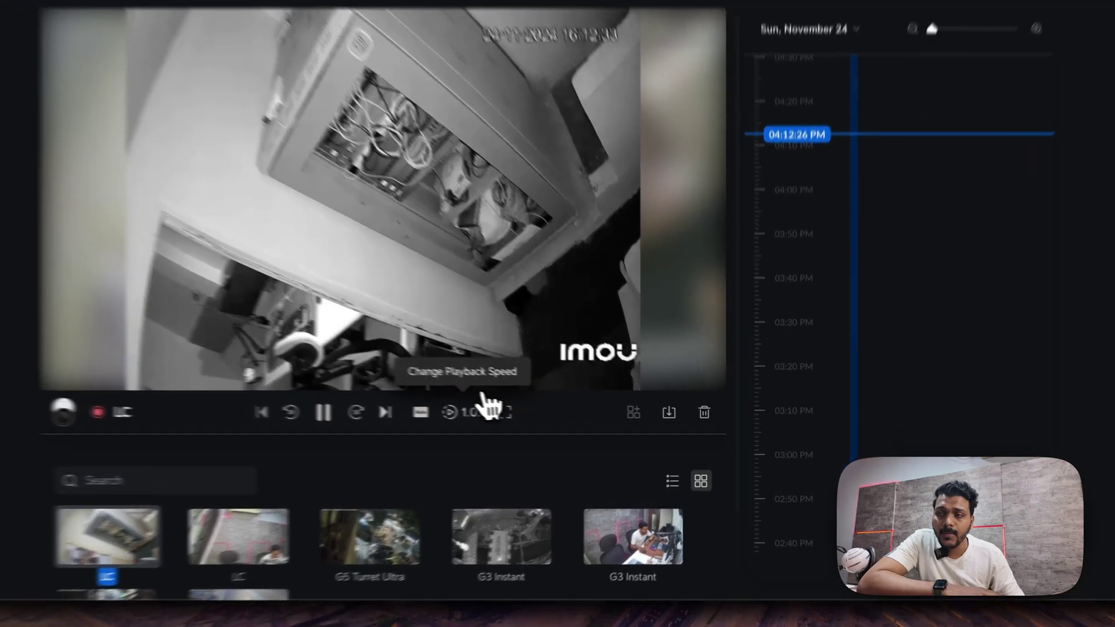
Play the LC camera recording at 8.0x speed, pausing and resuming it once
{"action": "left_click", "coordinate": [500, 419]}
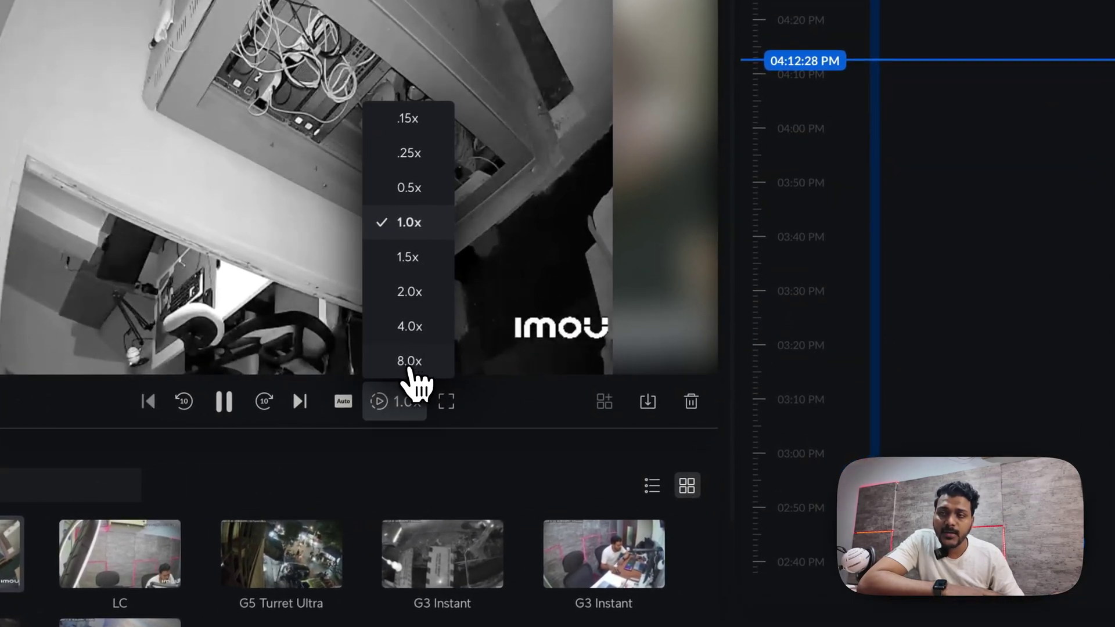
{"action": "left_click", "coordinate": [409, 368]}
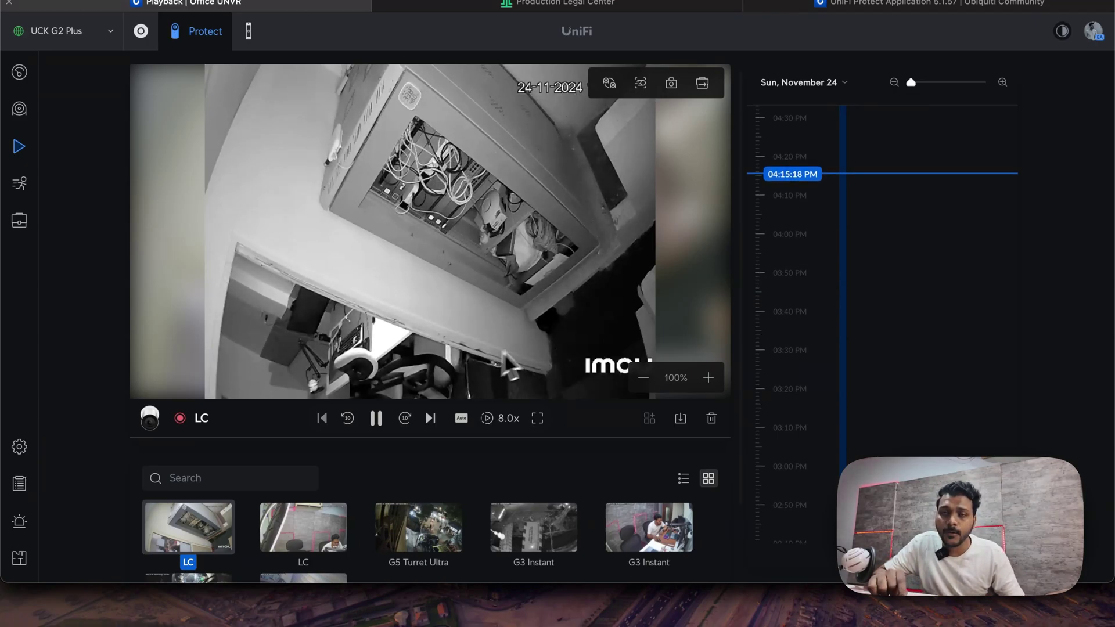
{"action": "left_click", "coordinate": [419, 328]}
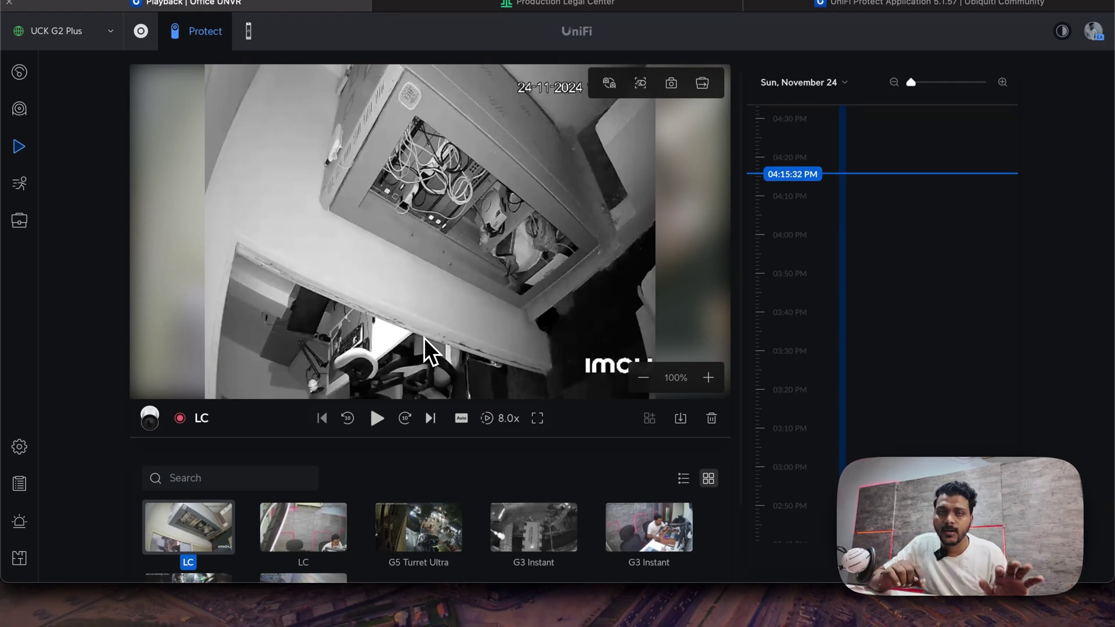
{"action": "left_click", "coordinate": [424, 337]}
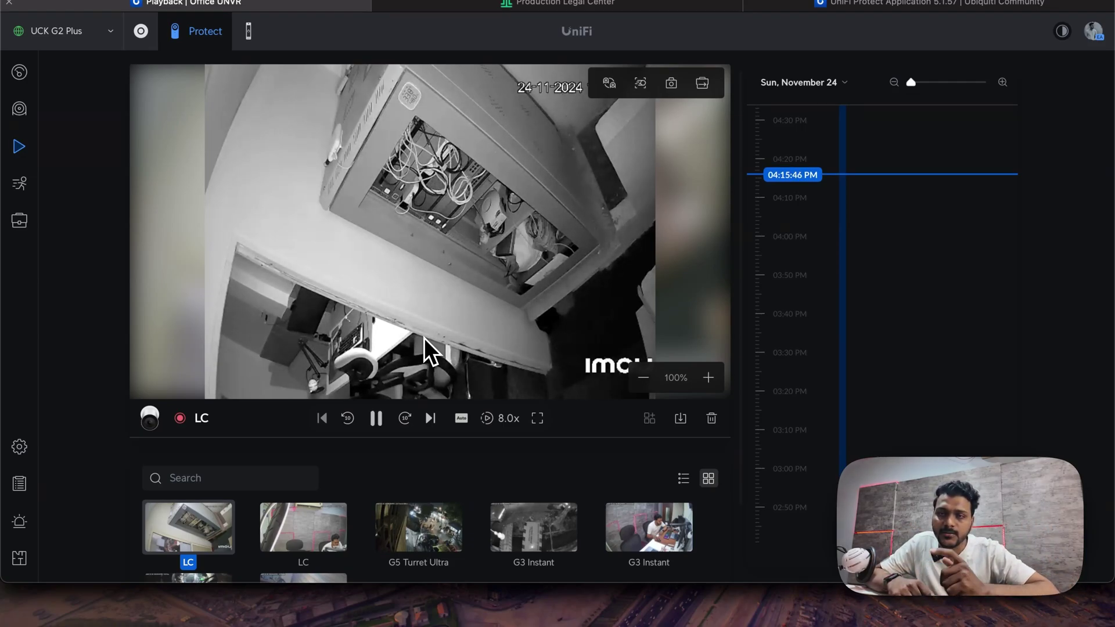
Pause playback, review the G3 Bullet and G5 Turret Ultra device details, then return to Playback
{"action": "left_click", "coordinate": [424, 338]}
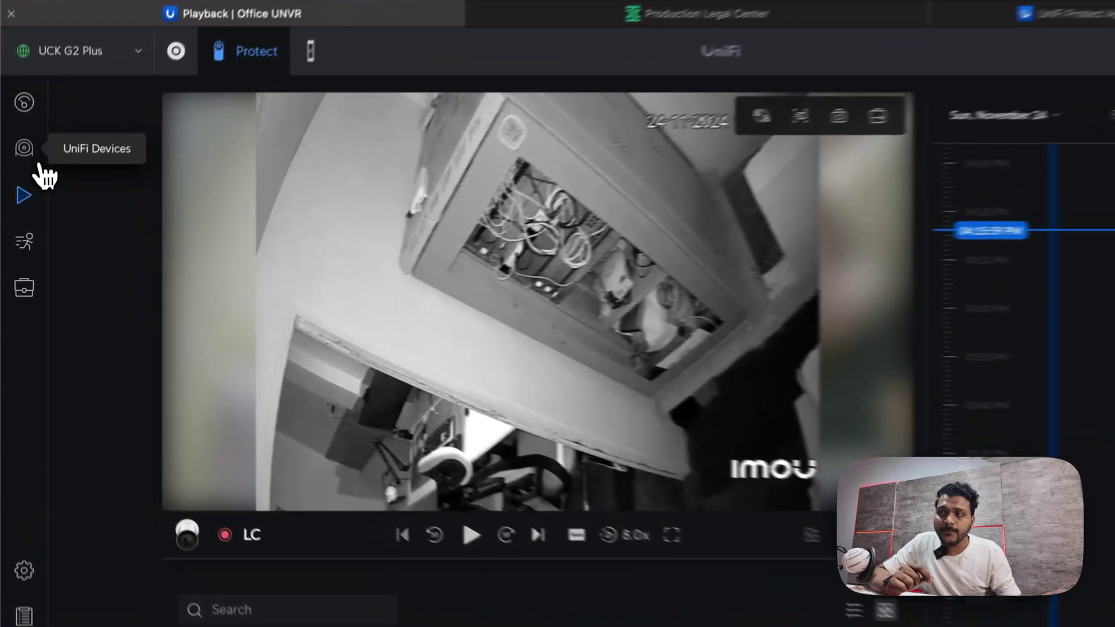
{"action": "left_click", "coordinate": [21, 111]}
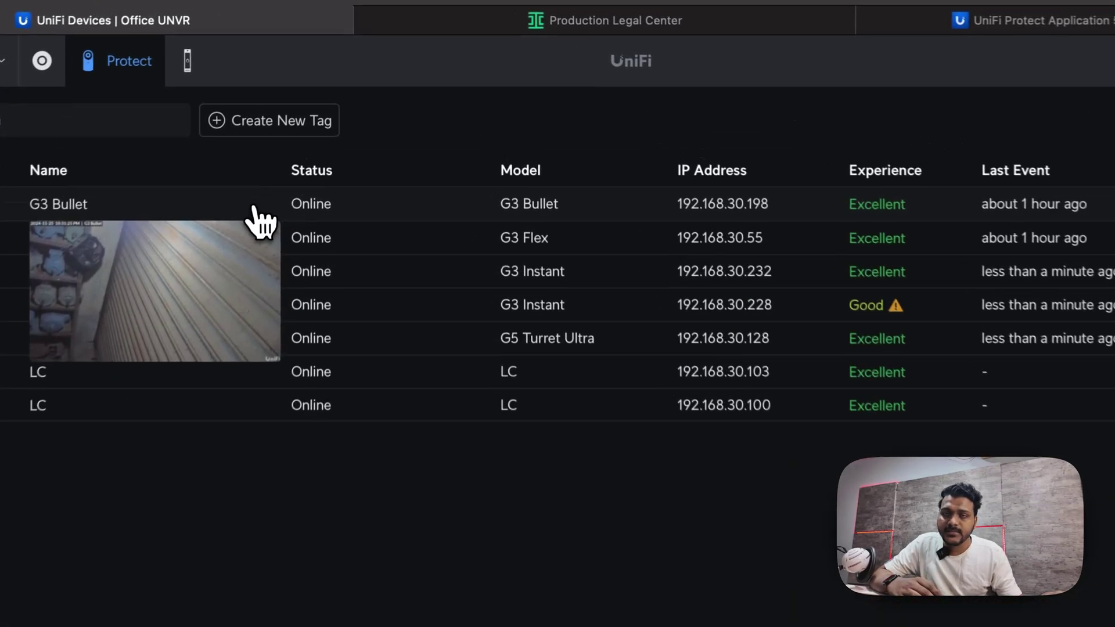
{"action": "left_click", "coordinate": [256, 207]}
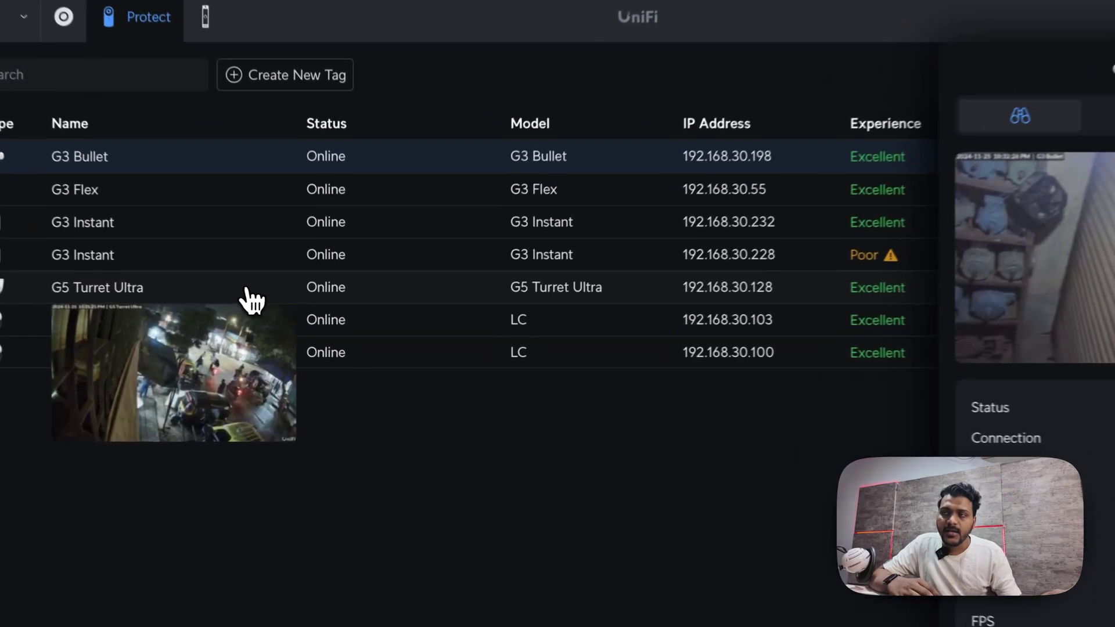
{"action": "left_click", "coordinate": [274, 306]}
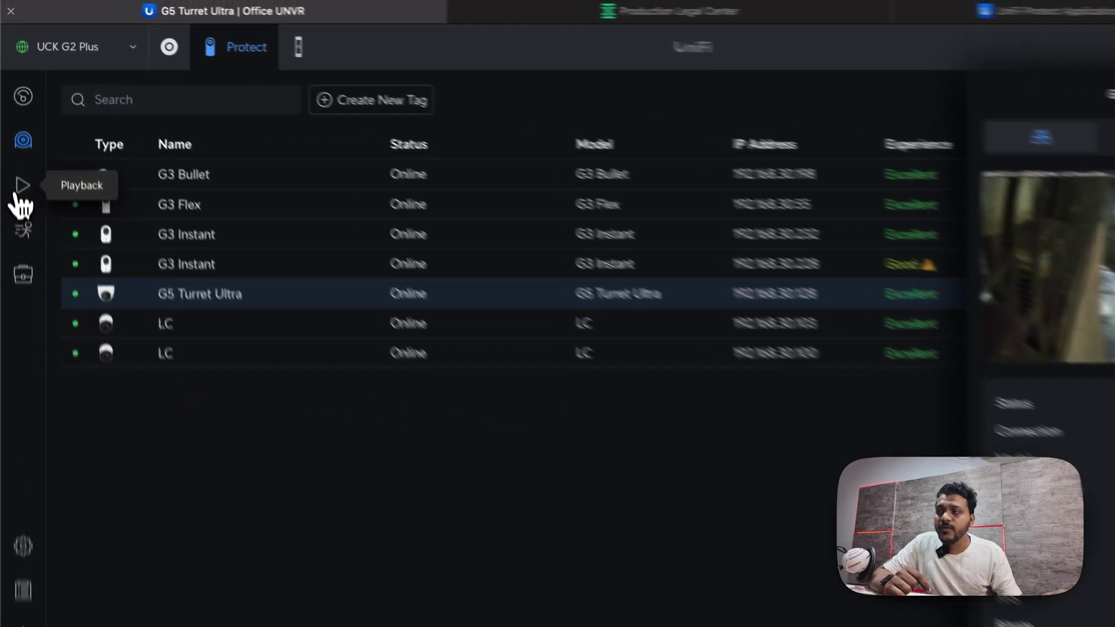
{"action": "left_click", "coordinate": [20, 146]}
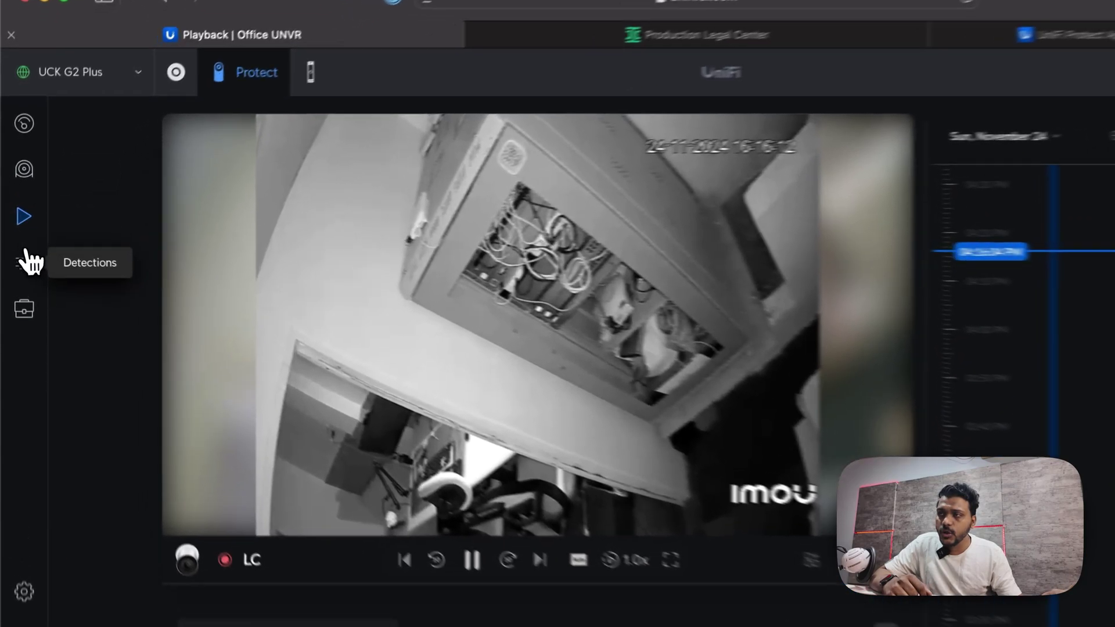
Show all events on the Detections page, filtered to 51% minimum match confidence
{"action": "left_click", "coordinate": [19, 253]}
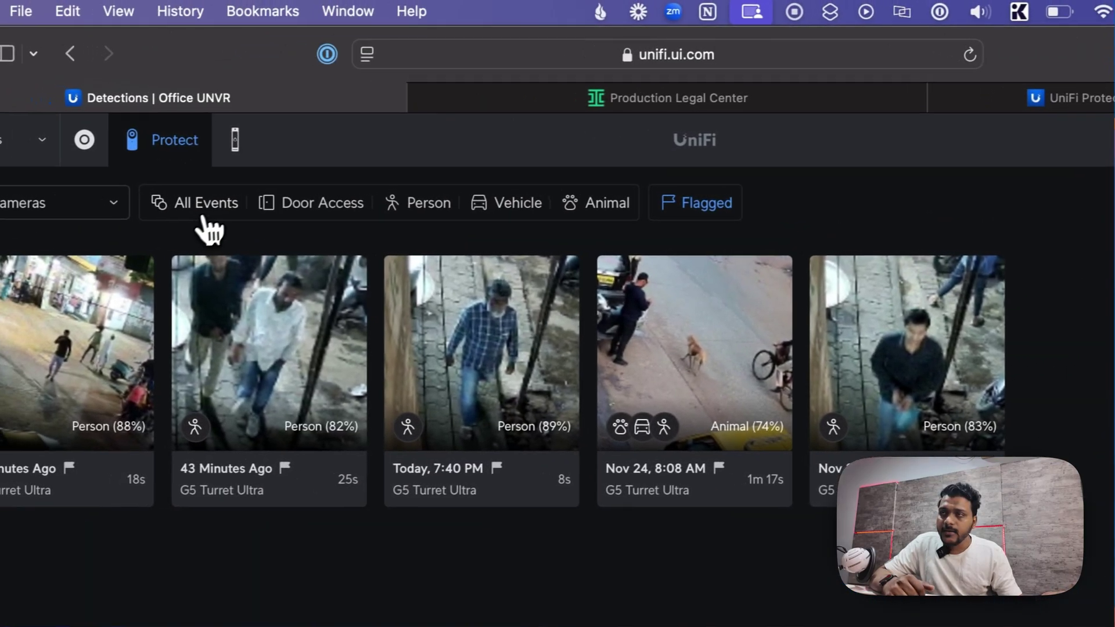
{"action": "left_click", "coordinate": [17, 156]}
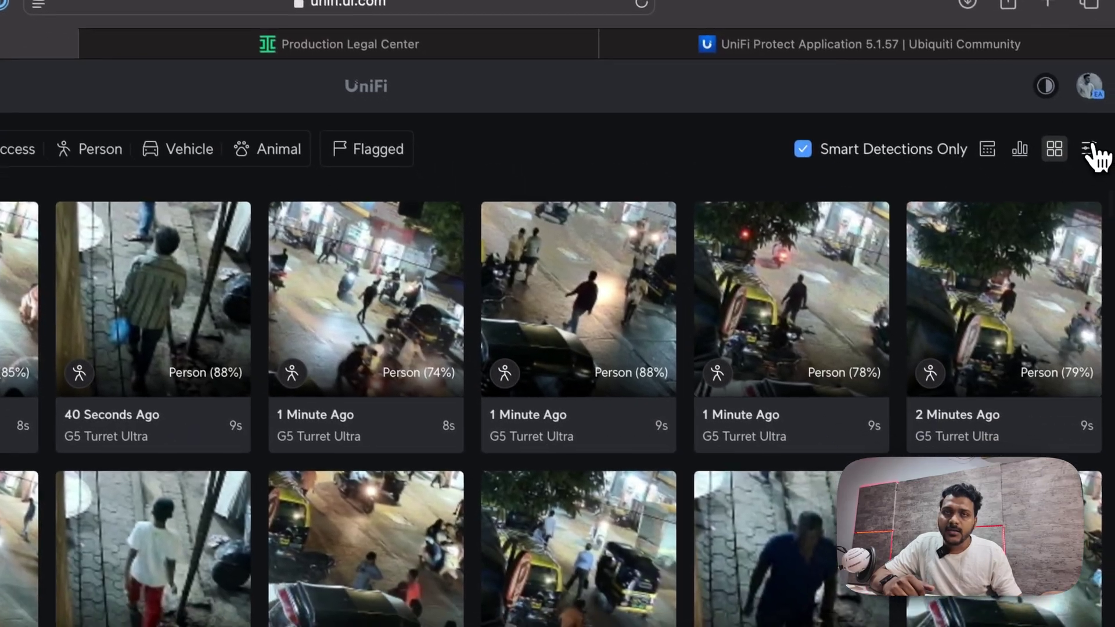
{"action": "left_click", "coordinate": [1086, 148]}
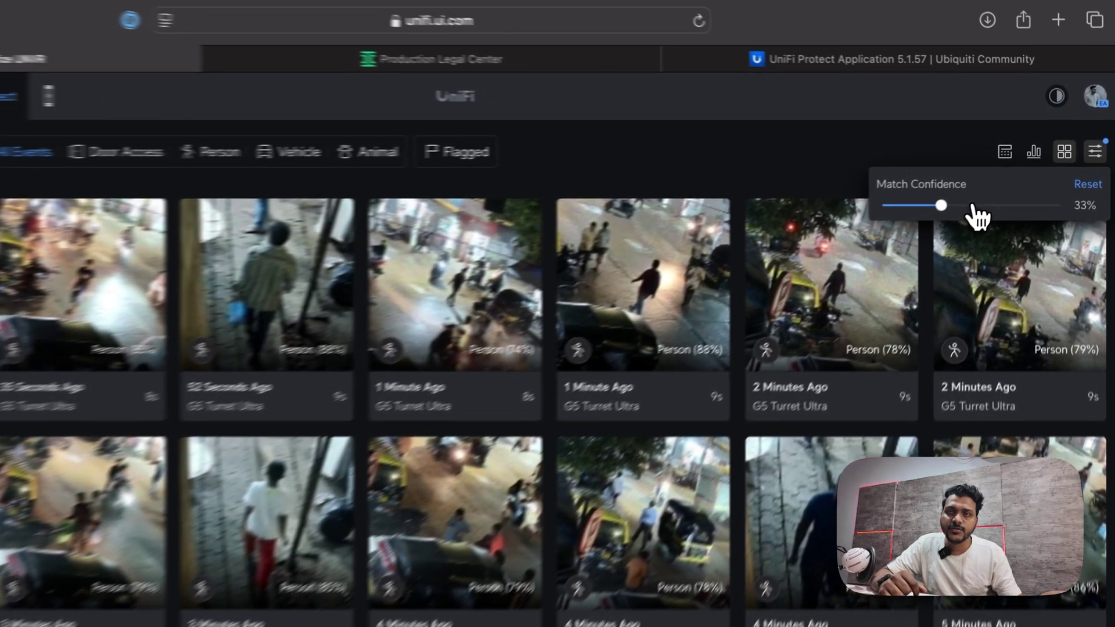
{"action": "left_click", "coordinate": [974, 205]}
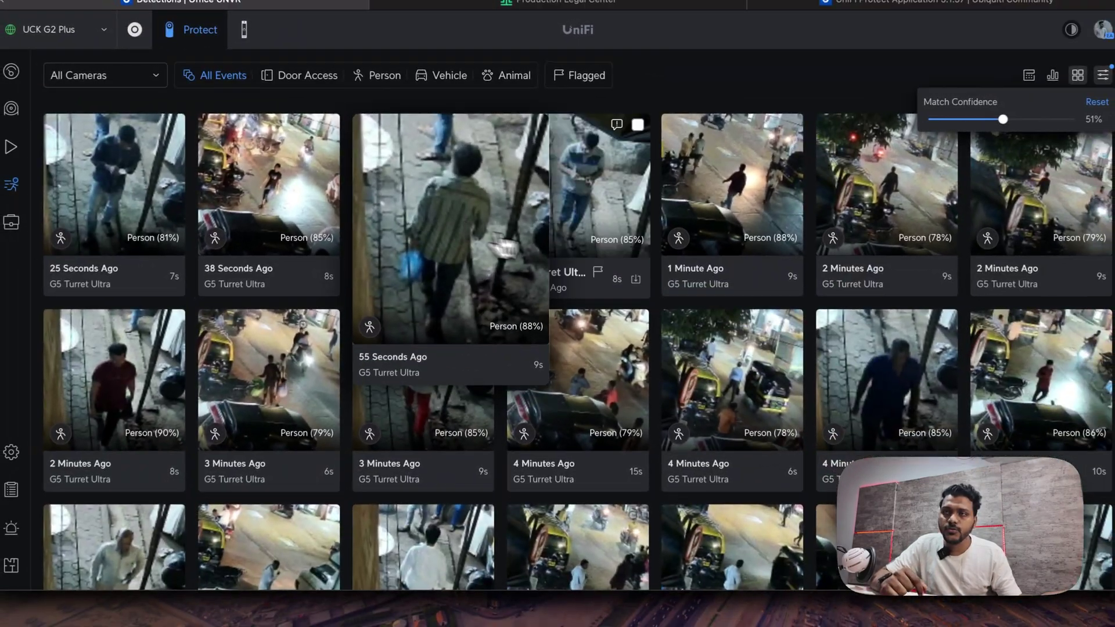
{"action": "scroll", "coordinate": [443, 393], "scroll_direction": "down", "scroll_amount": 8}
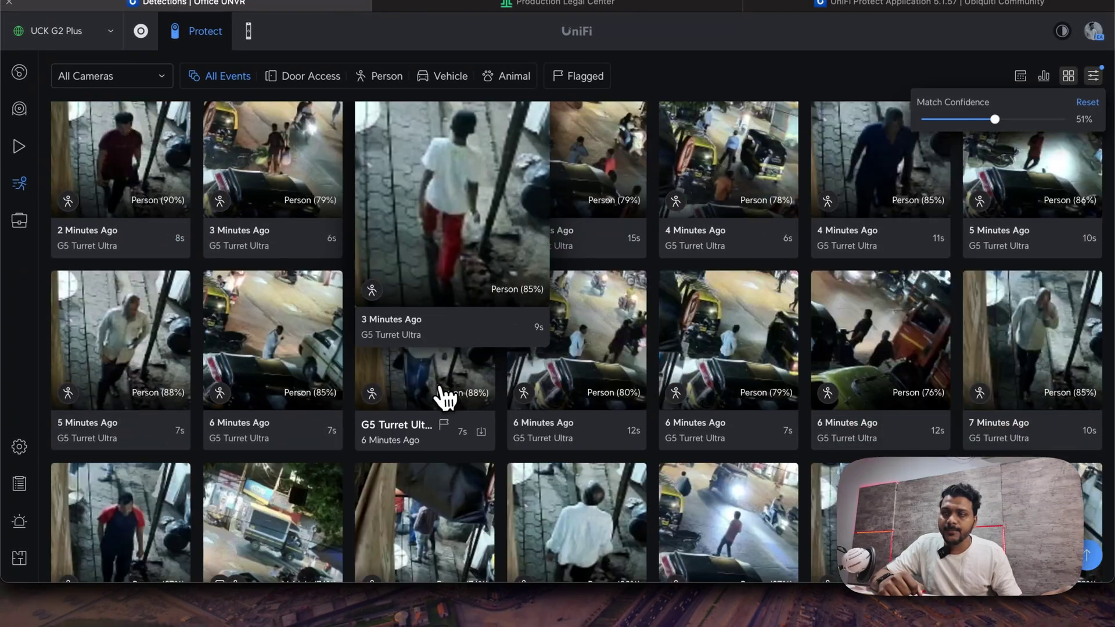
{"action": "scroll", "coordinate": [349, 383], "scroll_direction": "down", "scroll_amount": 10}
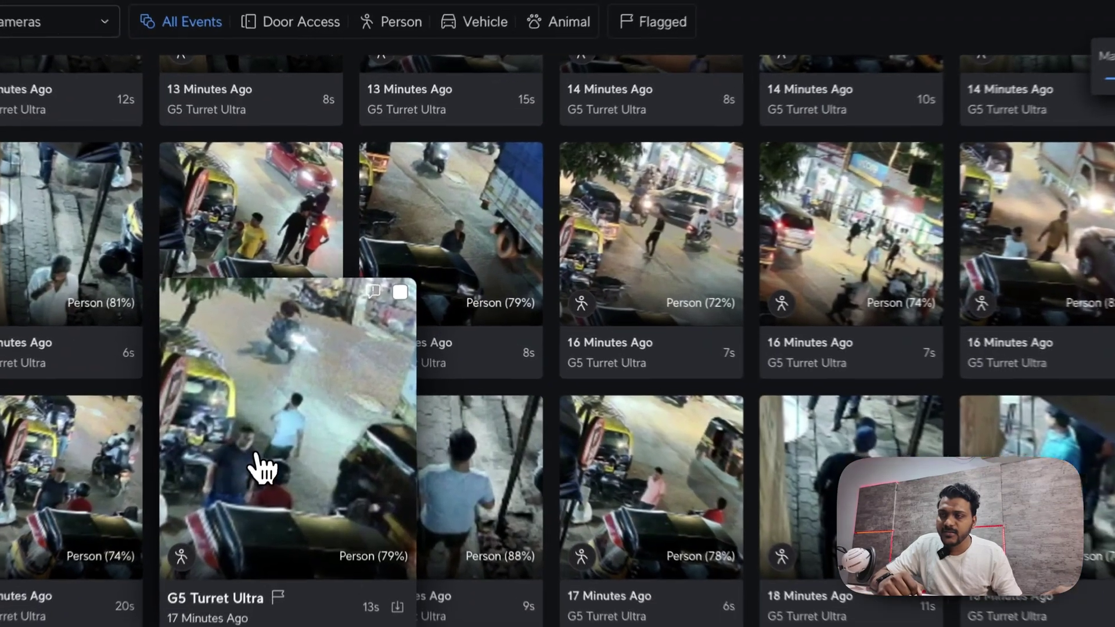
Play the G5 Turret Ultra 10:16:30 PM detection clip with detection highlights shown
{"action": "left_click", "coordinate": [275, 415]}
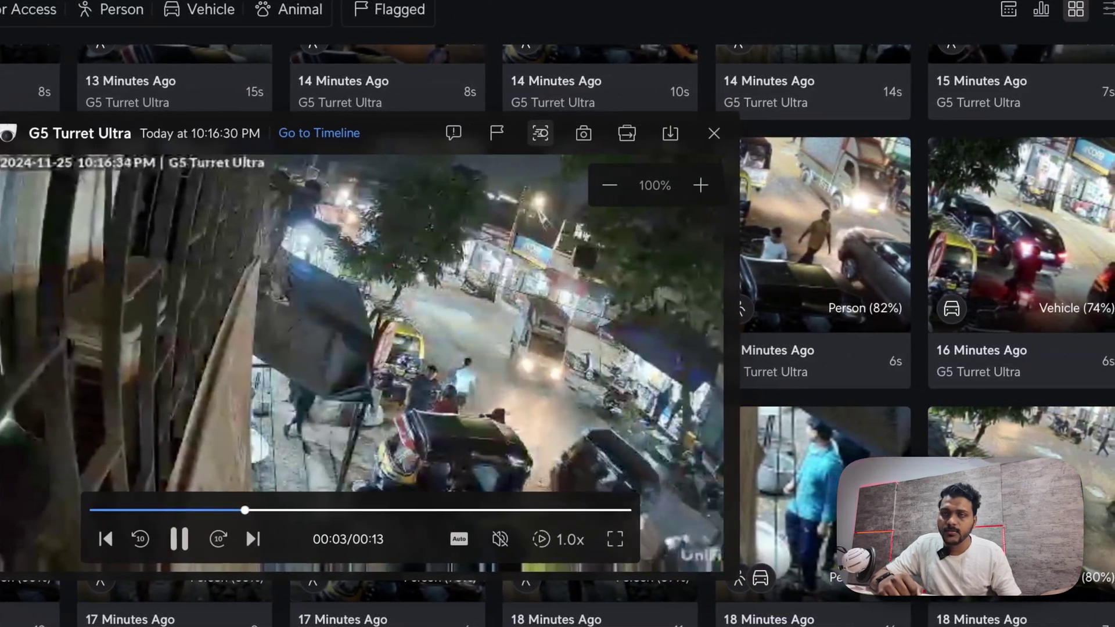
{"action": "left_click", "coordinate": [540, 133]}
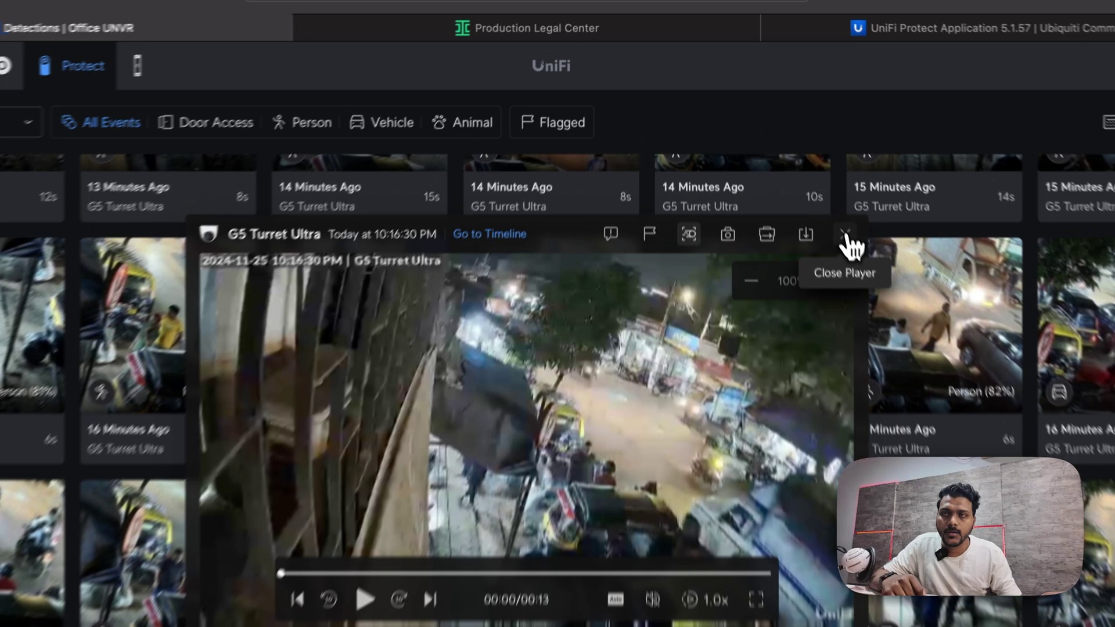
Close the clip player and return to the list of seven UniFi cameras
{"action": "left_click", "coordinate": [810, 165]}
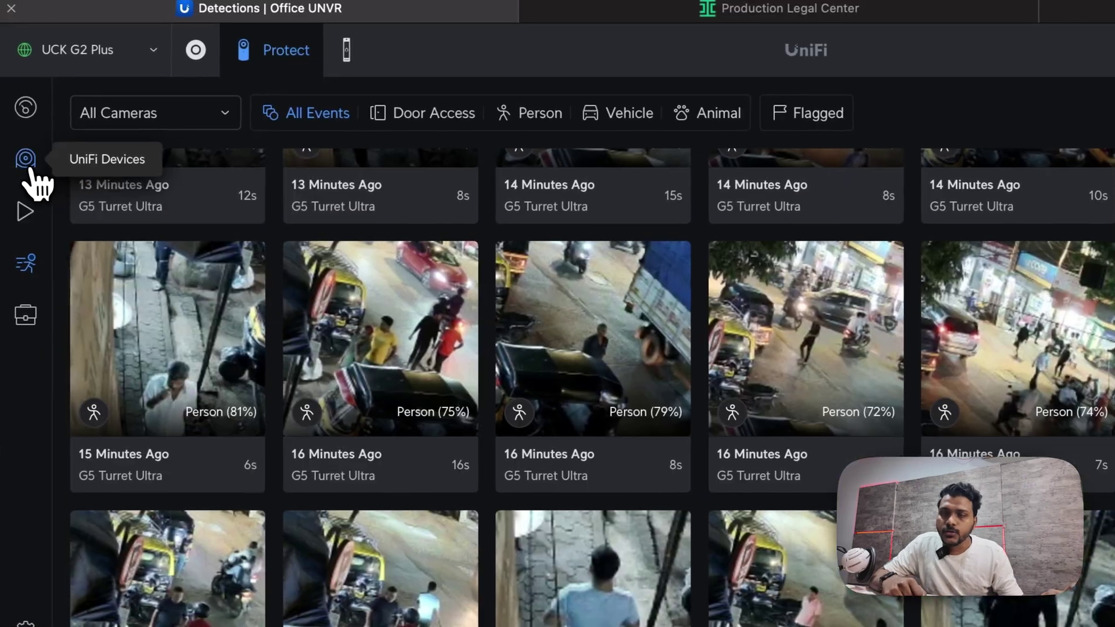
{"action": "left_click", "coordinate": [19, 109]}
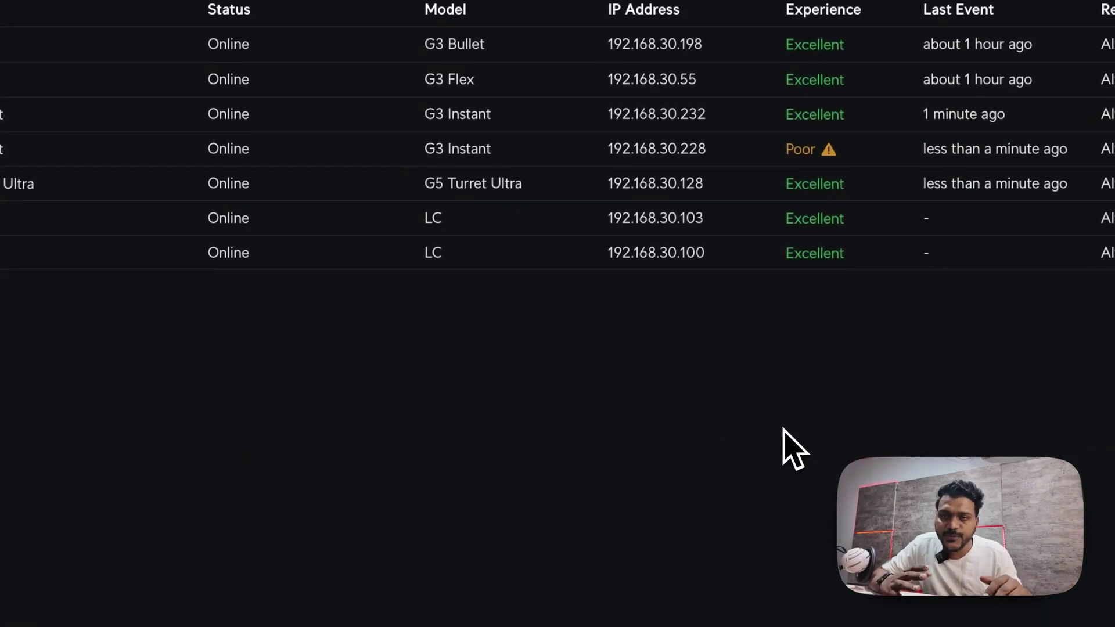